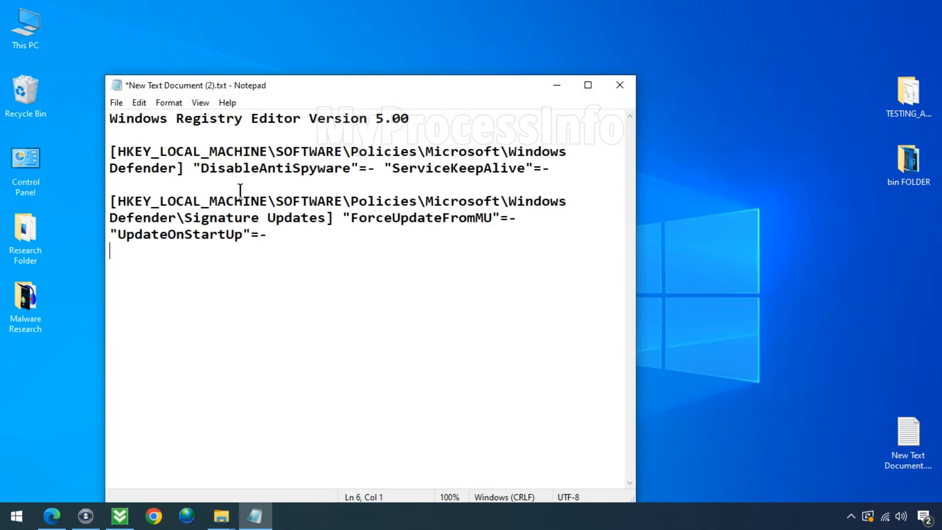
Save the registry script as MS Enable.reg on the Desktop.
left_click(116, 103)
left_click(147, 179)
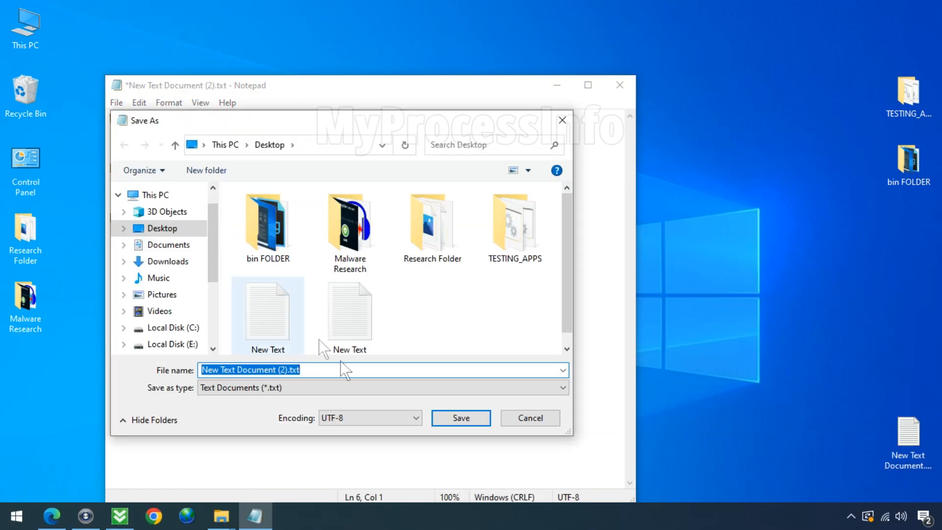
type("MS Enable")
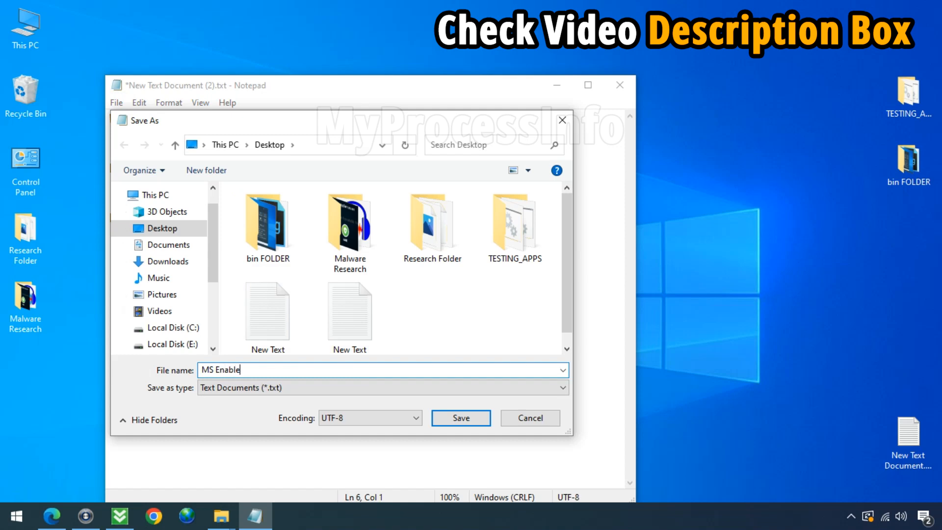
type(".reg")
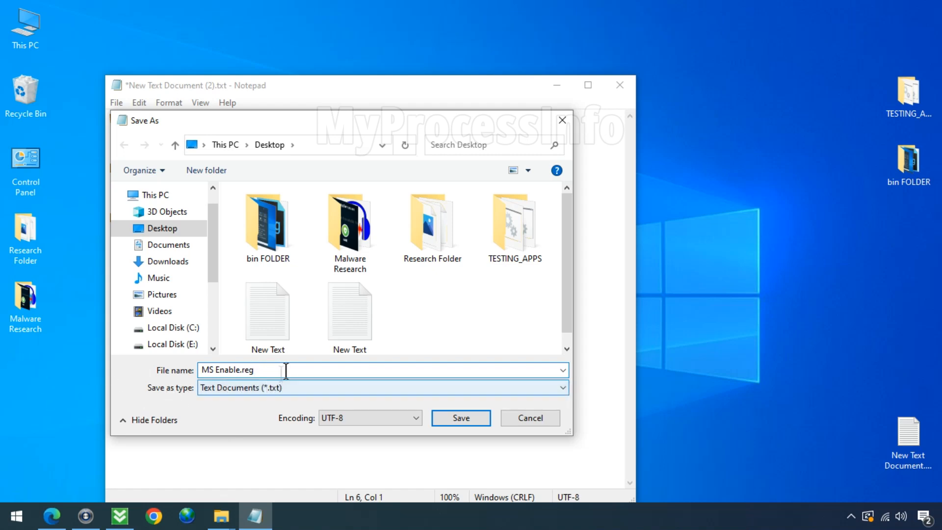
left_click(456, 419)
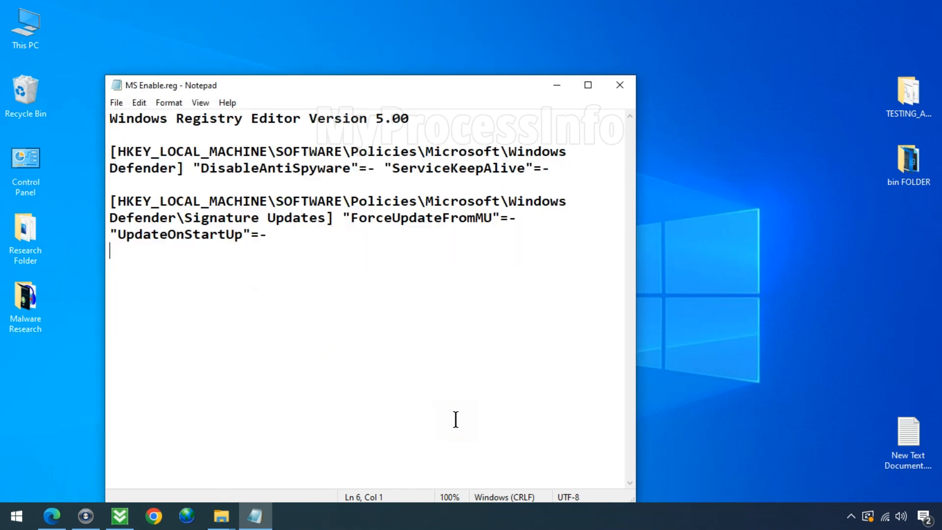
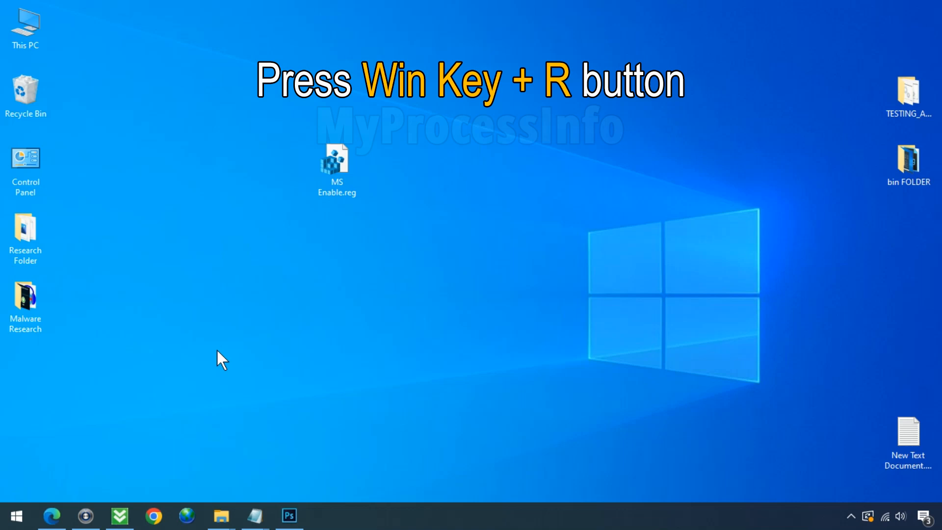
Run taskschd.msc to open Task Scheduler and sort the Task Scheduler Library by Last Run Time, most recent first.
key("super+r")
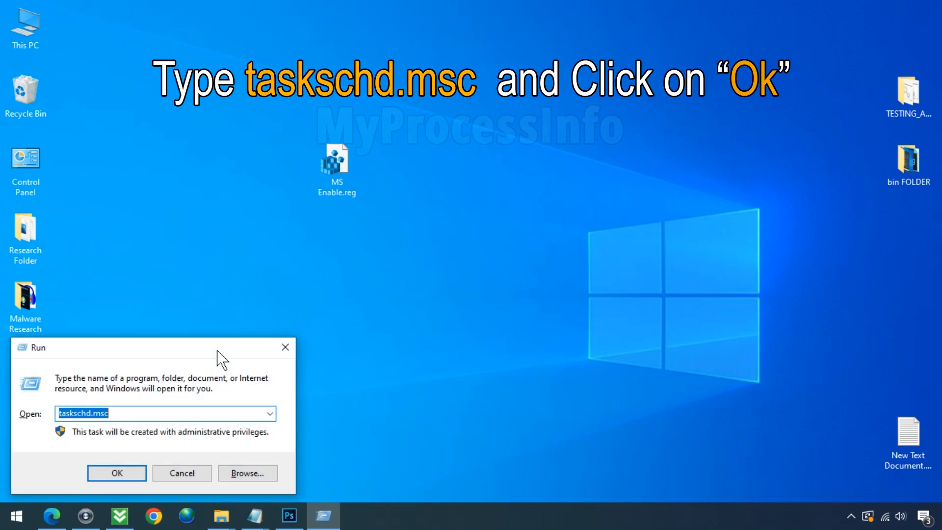
type("taskschd.msc")
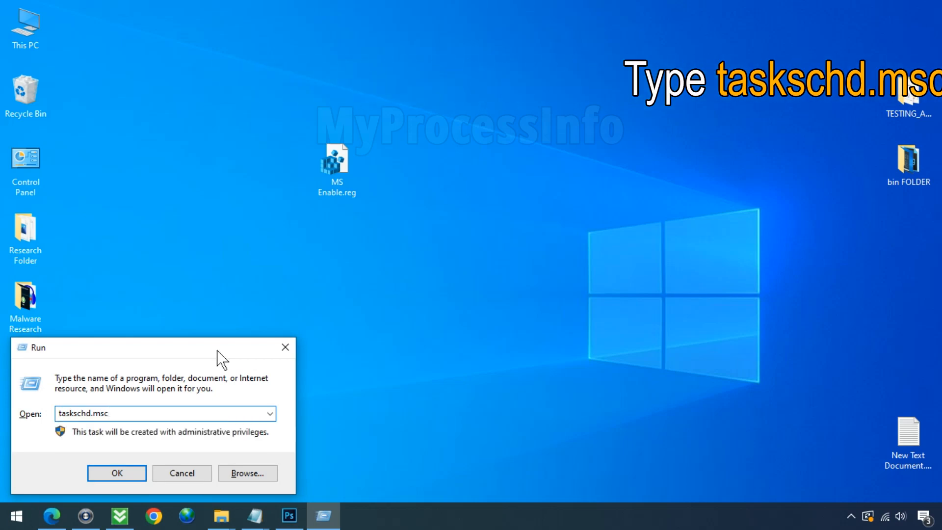
left_click(109, 472)
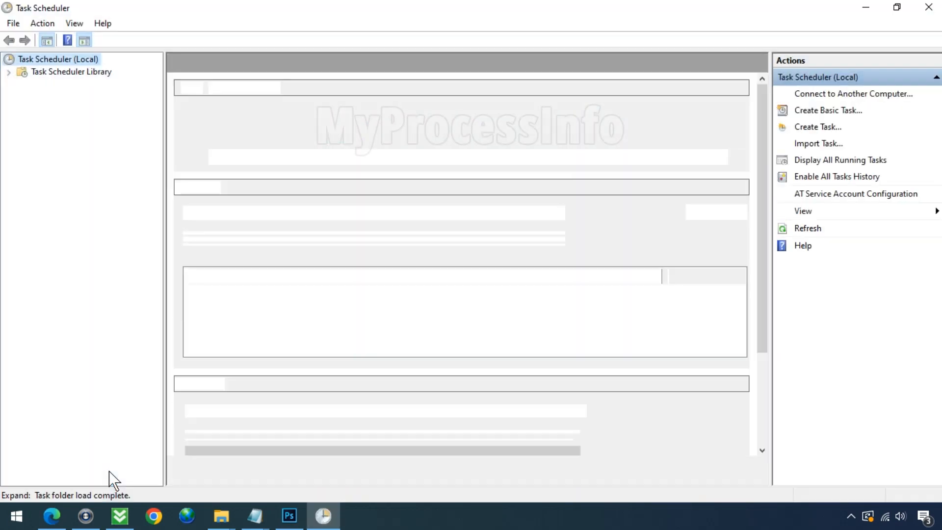
left_click(58, 73)
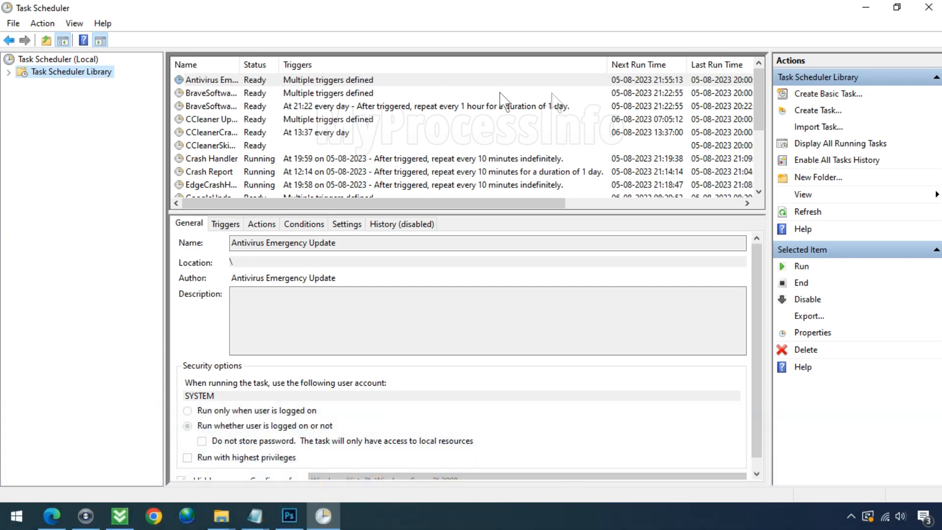
left_click(747, 64)
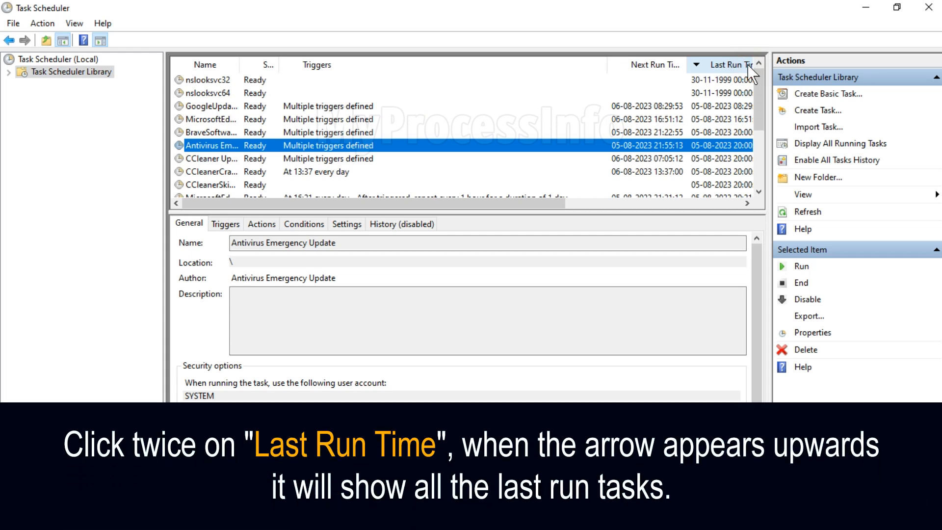
left_click(747, 64)
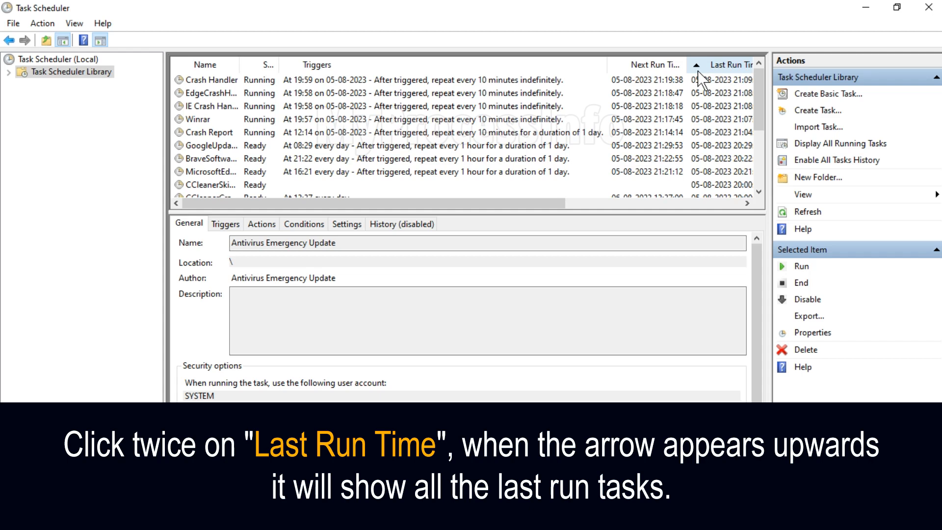
Examine which program the most recently run task, Crash Handler, starts.
left_click(228, 81)
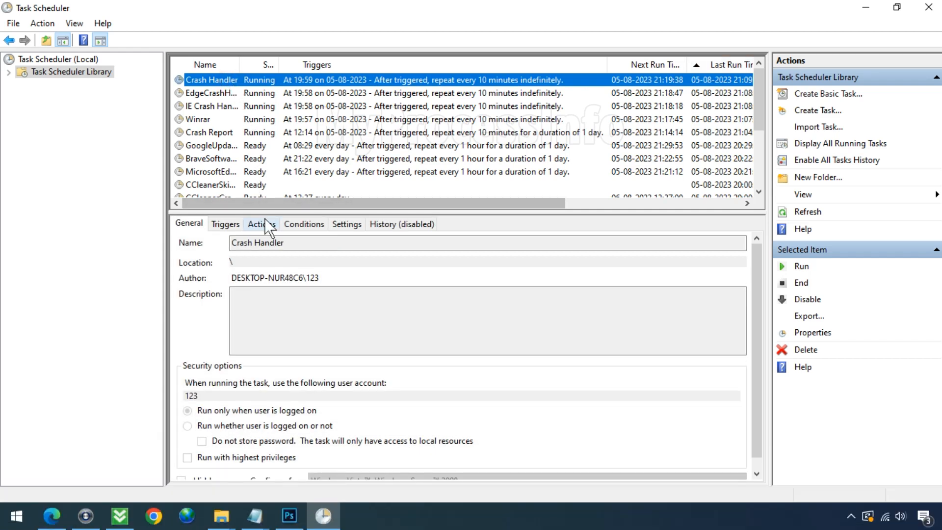
left_click(271, 230)
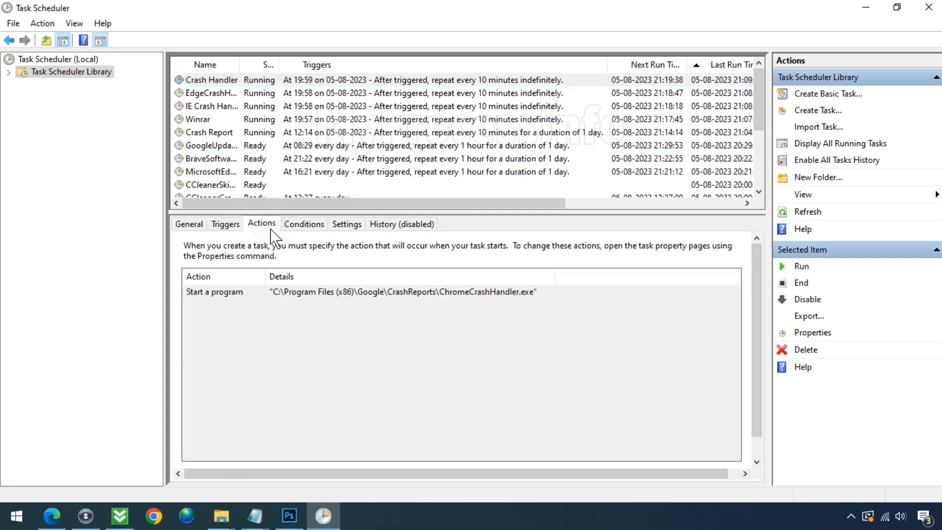
left_click(360, 294)
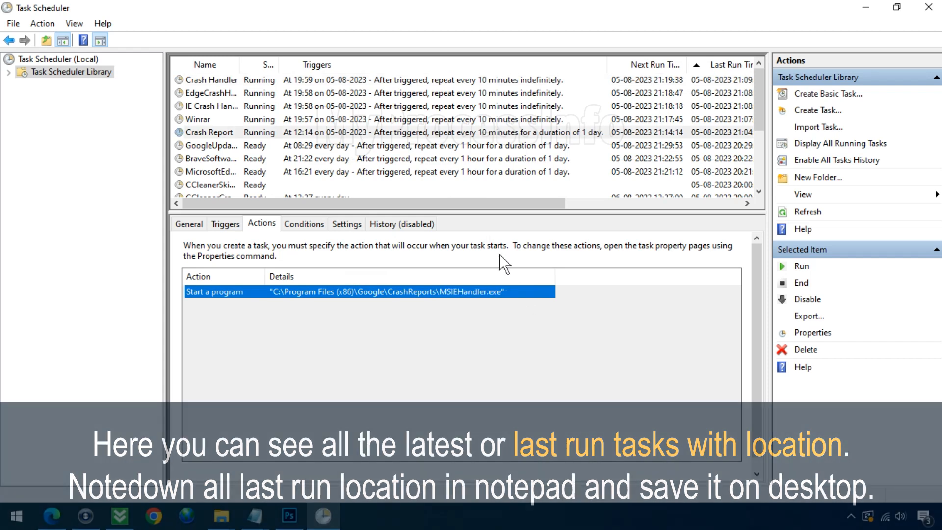
Copy the full program path from the Start a program action of the Crash Report task.
left_click(385, 135)
left_click(385, 134)
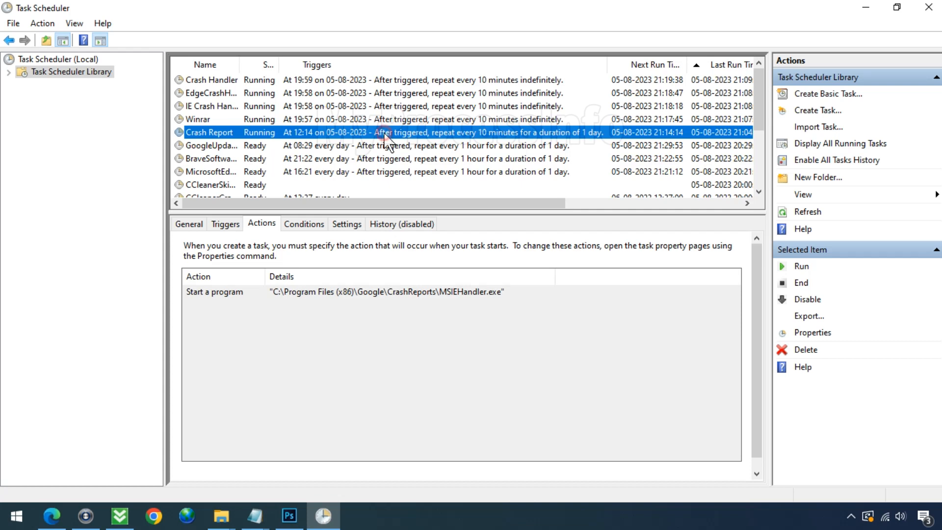
double_click(385, 135)
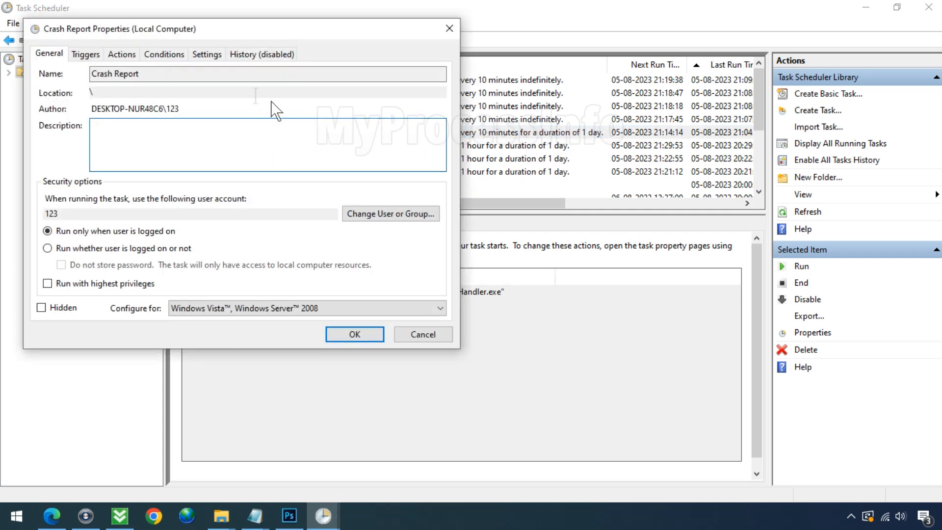
left_click(134, 56)
left_click(182, 121)
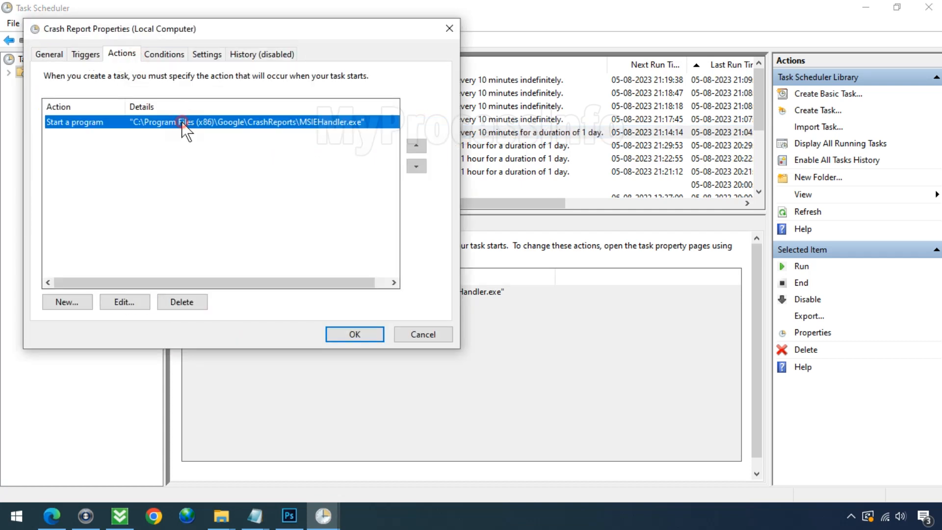
left_click(125, 304)
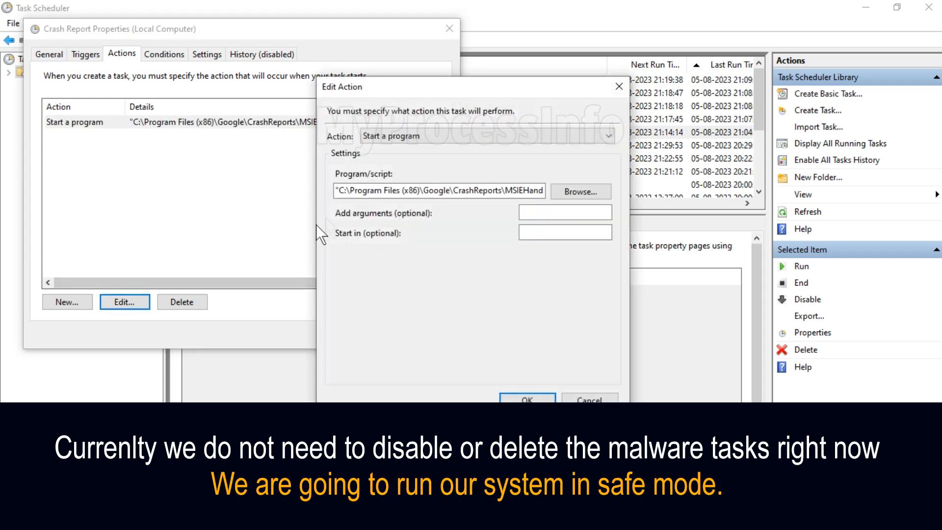
right_click(401, 192)
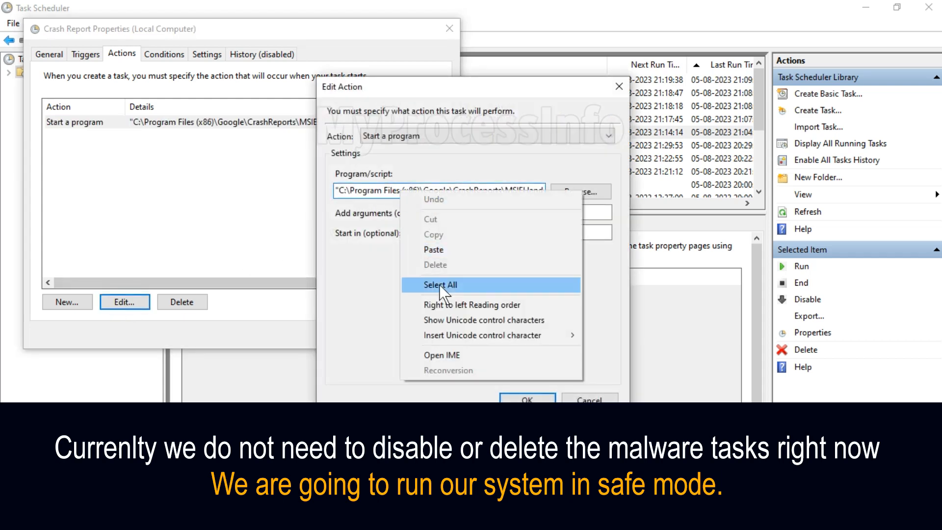
left_click(440, 284)
right_click(409, 190)
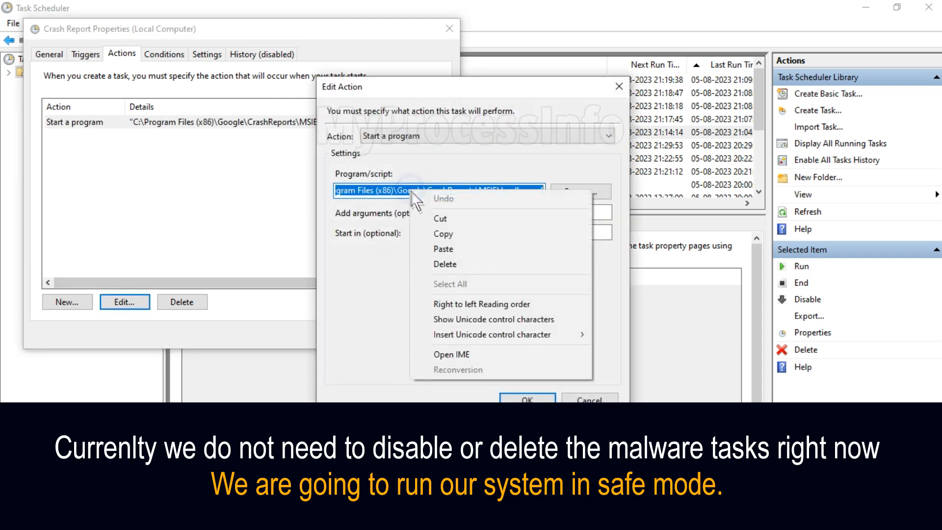
left_click(439, 236)
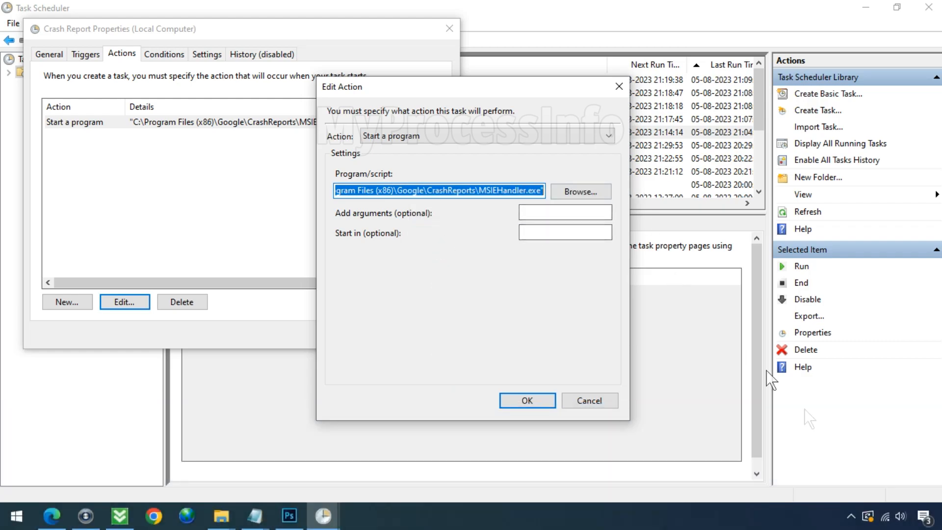
Create a new text document on the desktop and name it TO BE DELETE.txt.
left_click(938, 518)
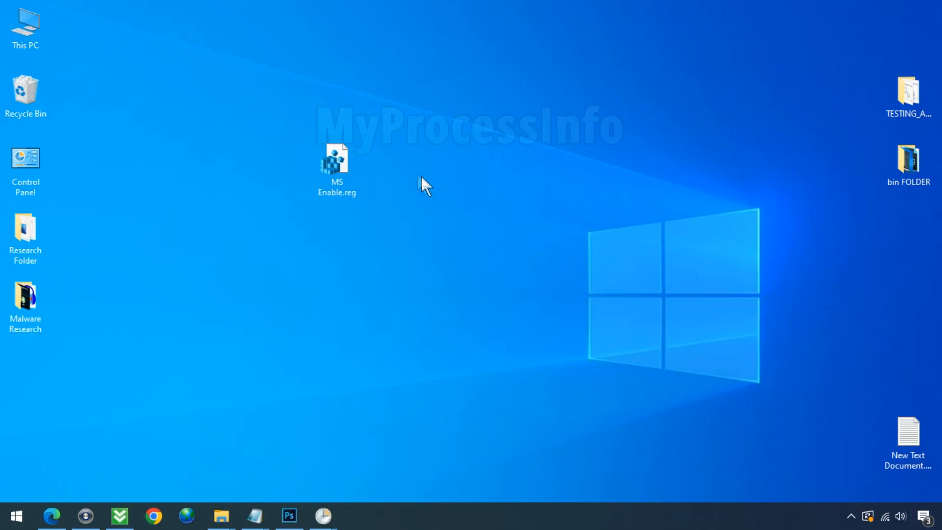
right_click(417, 171)
mouse_move(537, 318)
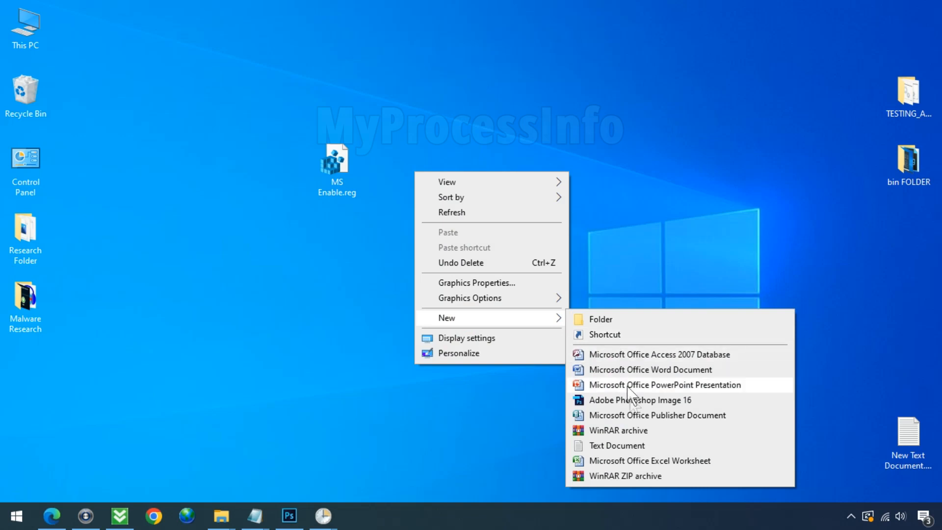
left_click(632, 444)
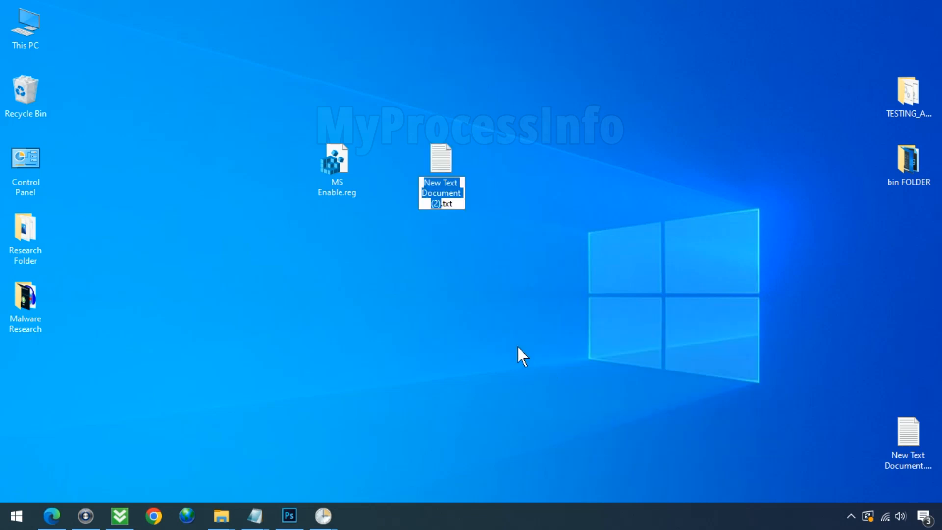
type("TO BE DELETE")
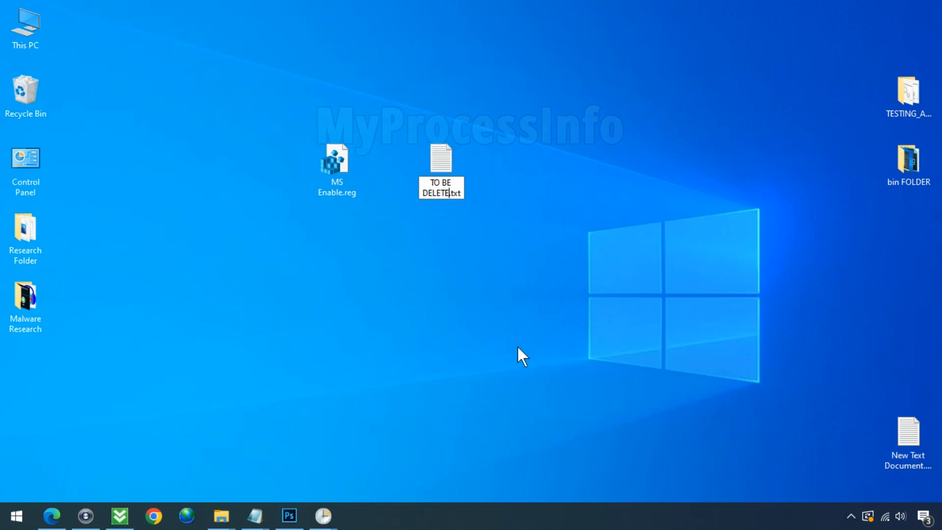
key("Return")
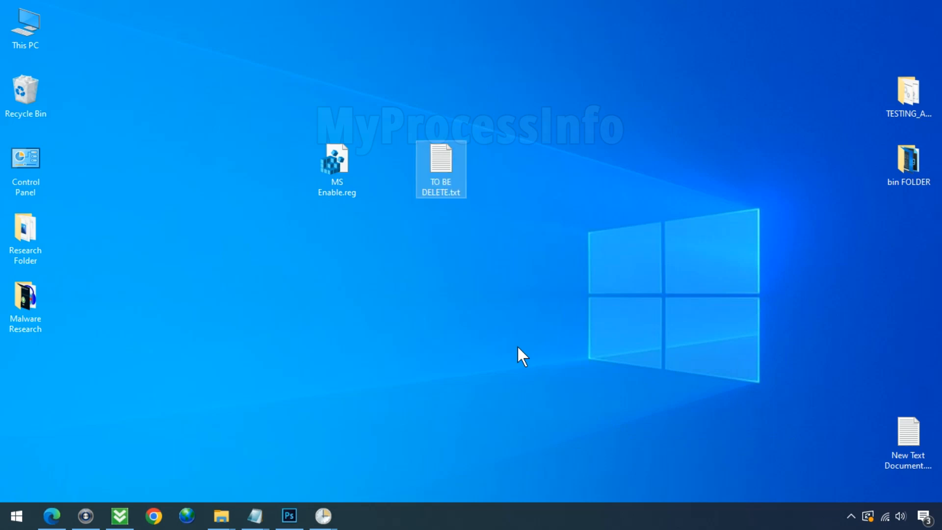
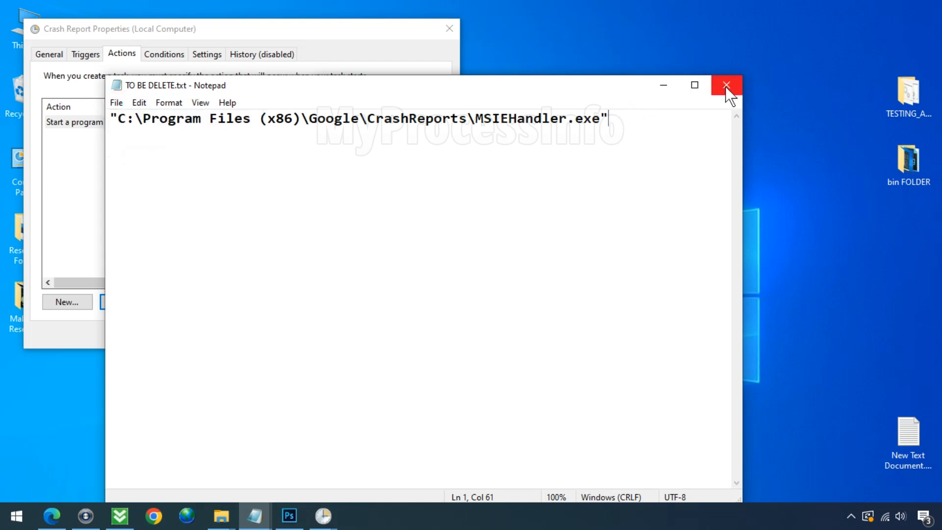
Close TO BE DELETE.txt and the Crash Report task's dialogs without changing the task, and return to the Task Scheduler list.
left_click(726, 85)
left_click(586, 402)
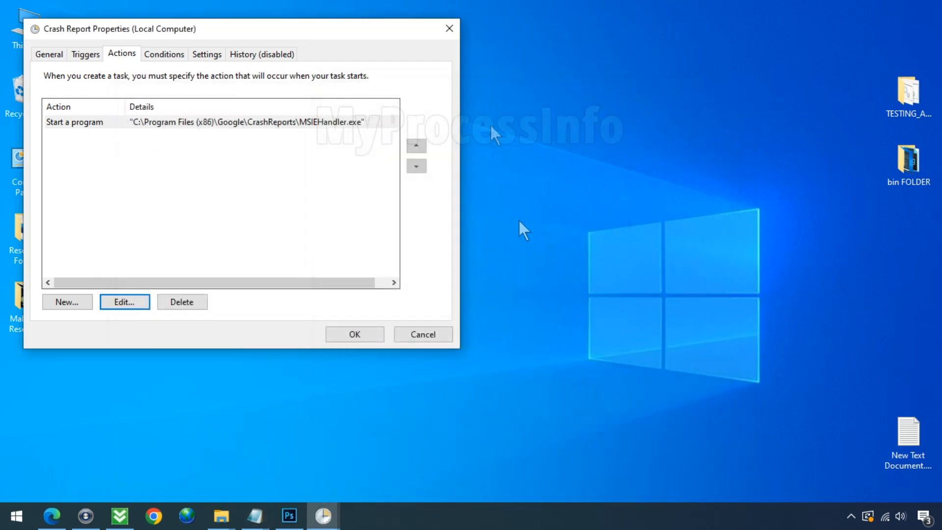
left_click(449, 28)
key("alt+Tab")
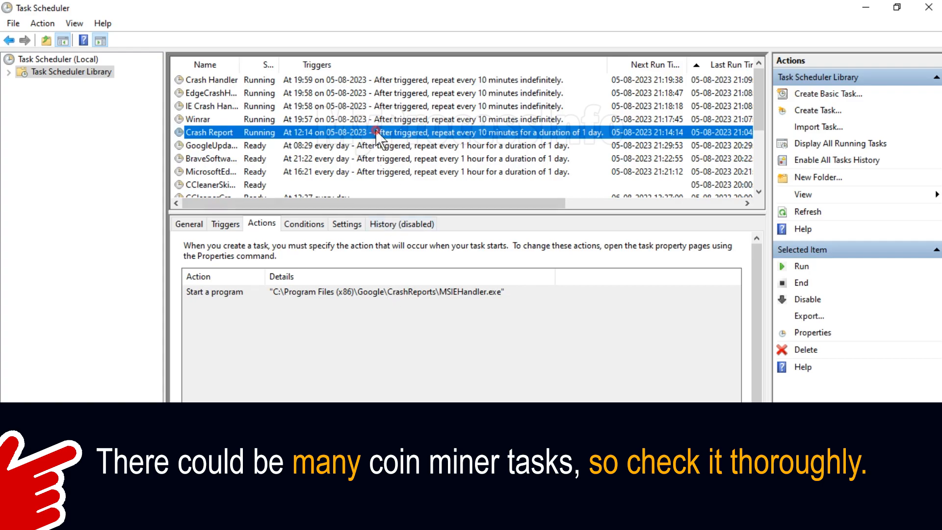
Check the program started by each of the other running tasks, from Winrar up to Crash Handler.
left_click(374, 117)
left_click(373, 106)
left_click(373, 93)
left_click(373, 80)
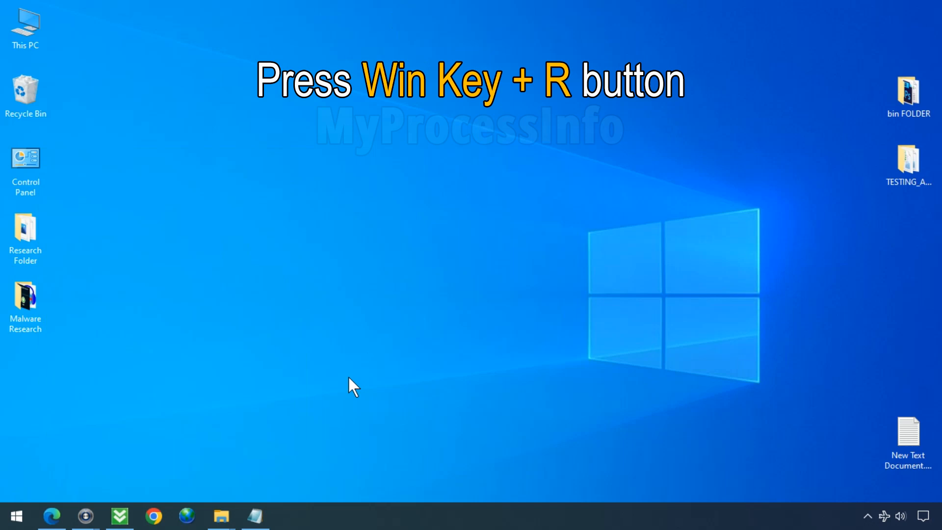
Run MSCONFIG to open System Configuration and apply Safe boot with the Minimal option.
key("super+r")
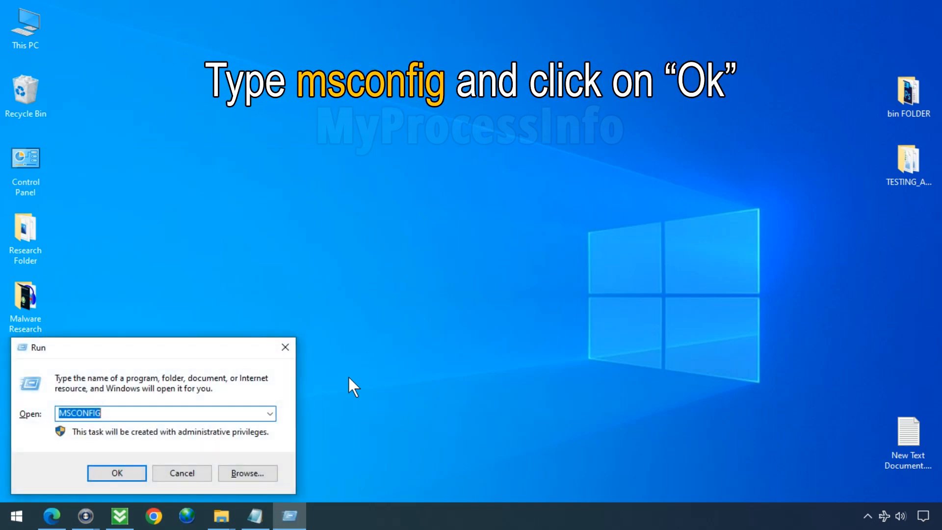
type("MSCONFIG")
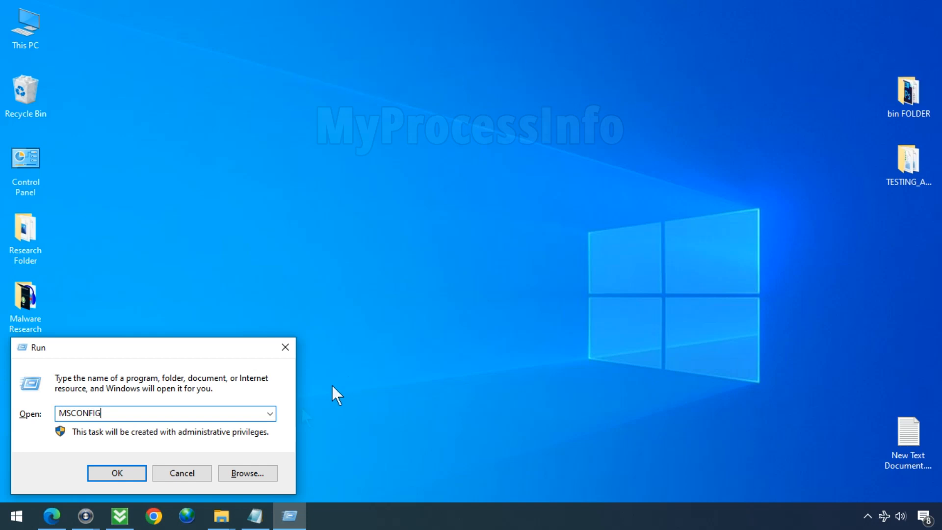
left_click(133, 472)
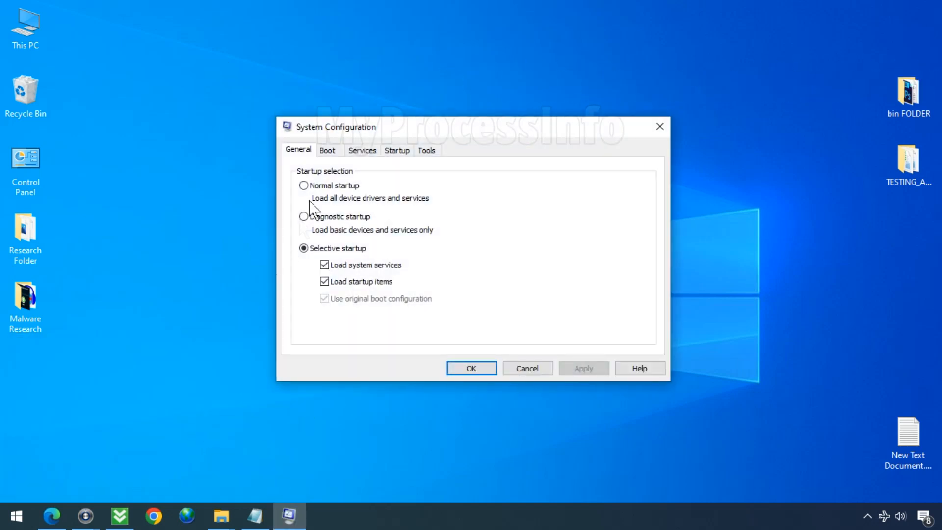
left_click(327, 151)
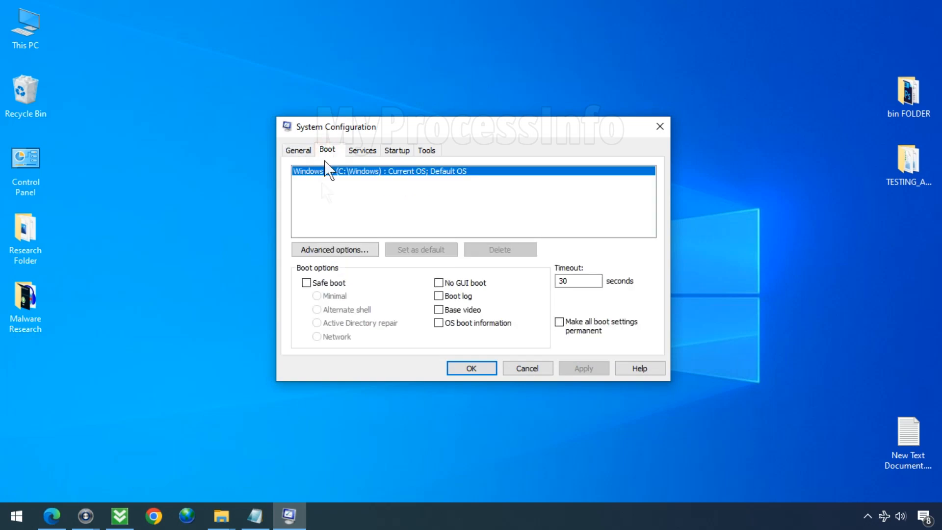
left_click(307, 283)
left_click(582, 368)
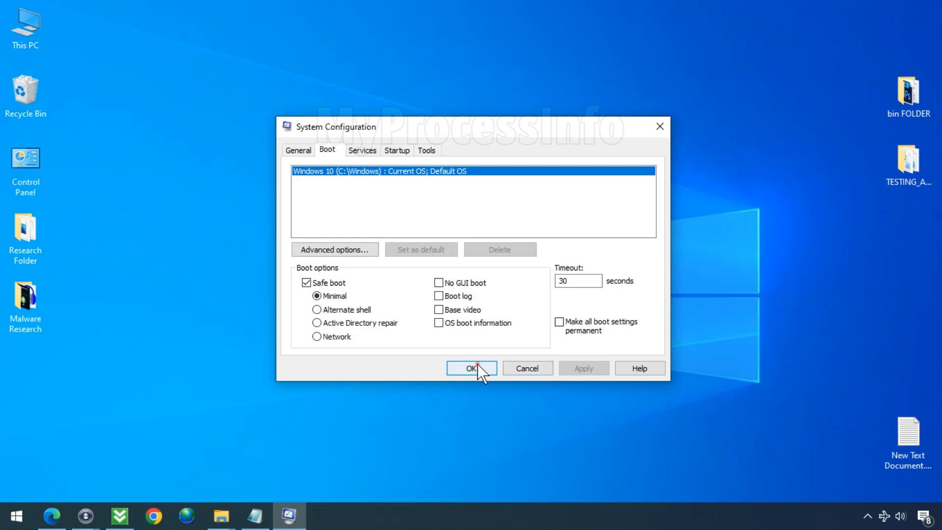
Confirm the safe boot configuration and restart the computer into Safe Mode.
left_click(479, 368)
left_click(428, 285)
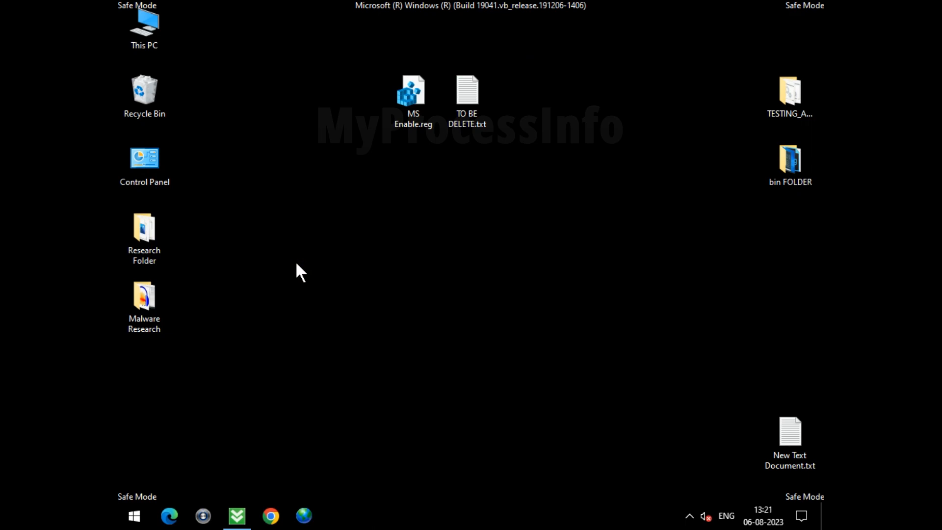
Delete ChromeCrashHandler.exe, MSCrashHandler.exe and MSIEHandler.exe from C:\Program Files (x86)\Google\CrashReports.
double_click(147, 46)
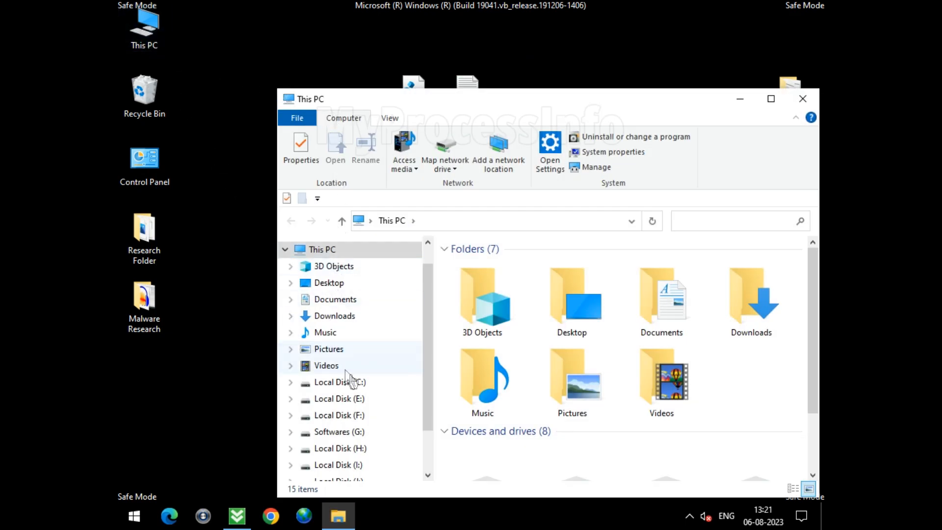
left_click(363, 381)
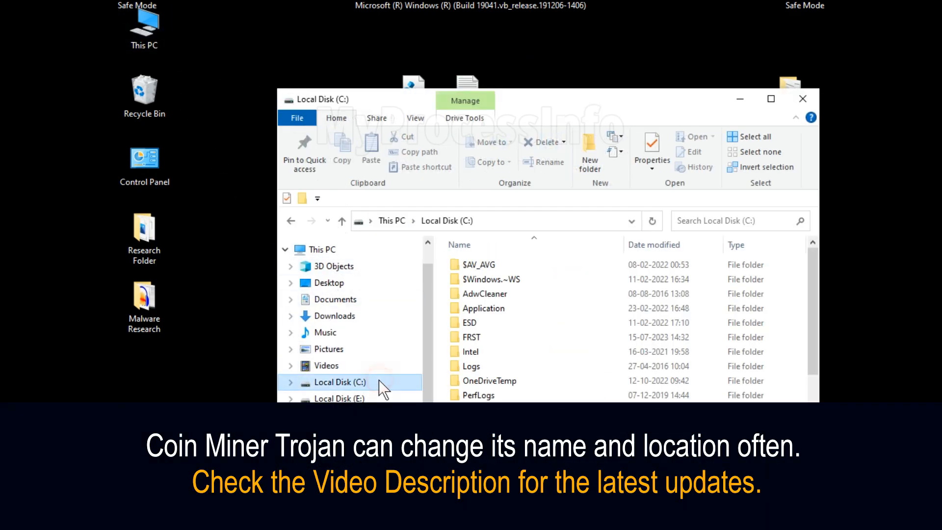
double_click(558, 99)
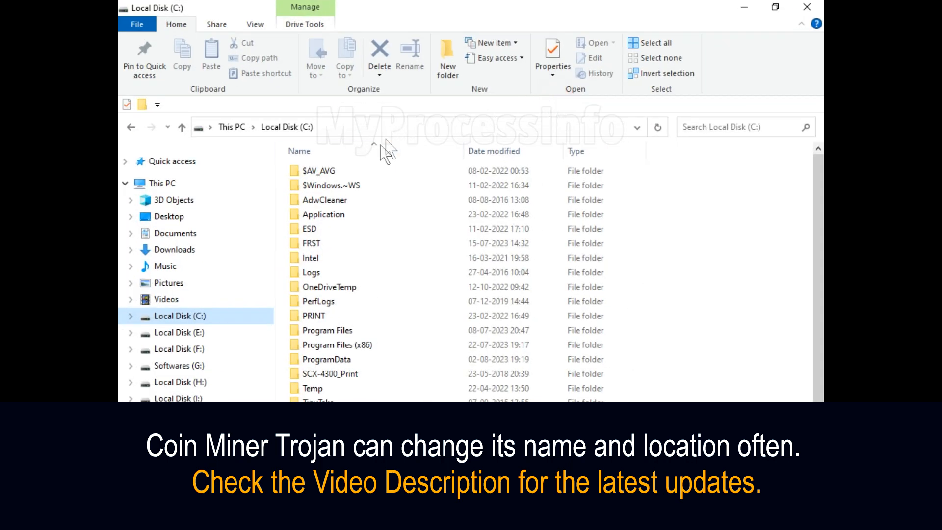
double_click(411, 344)
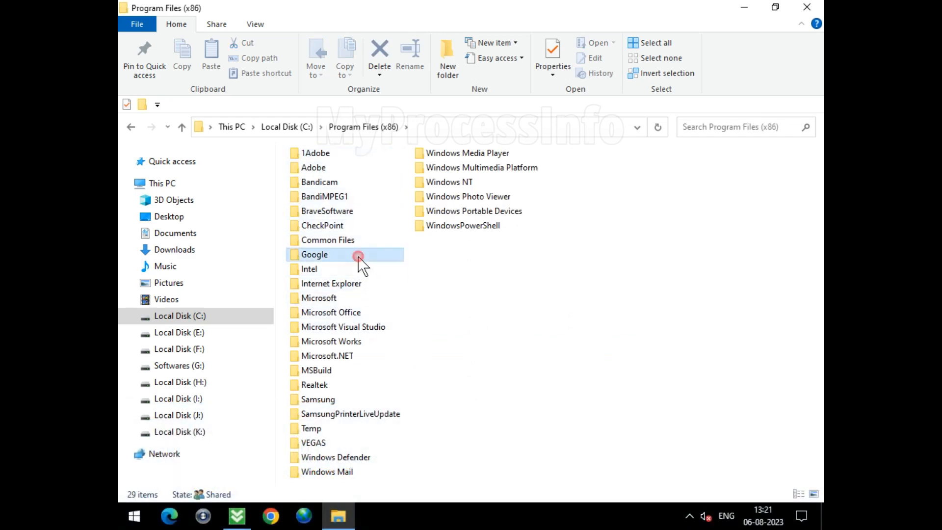
left_click(390, 255)
double_click(391, 255)
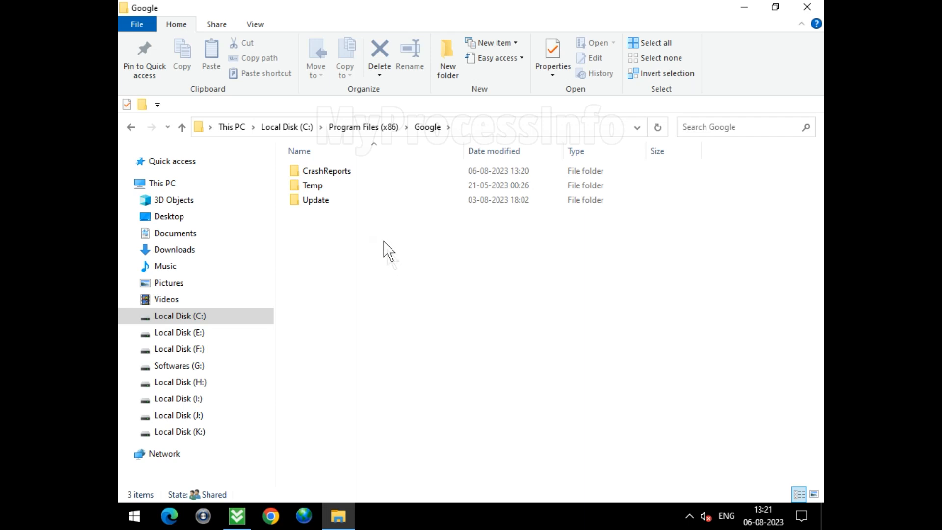
double_click(422, 173)
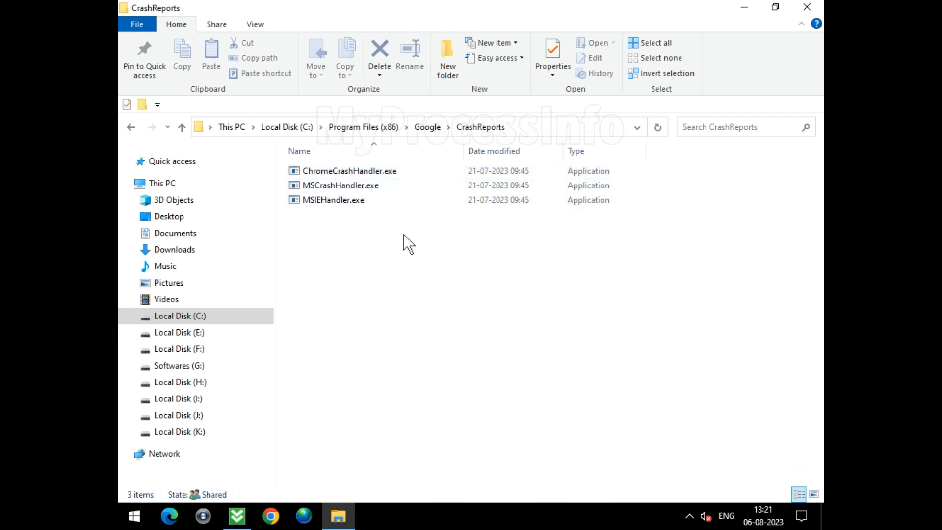
left_click_drag(403, 235, 294, 154)
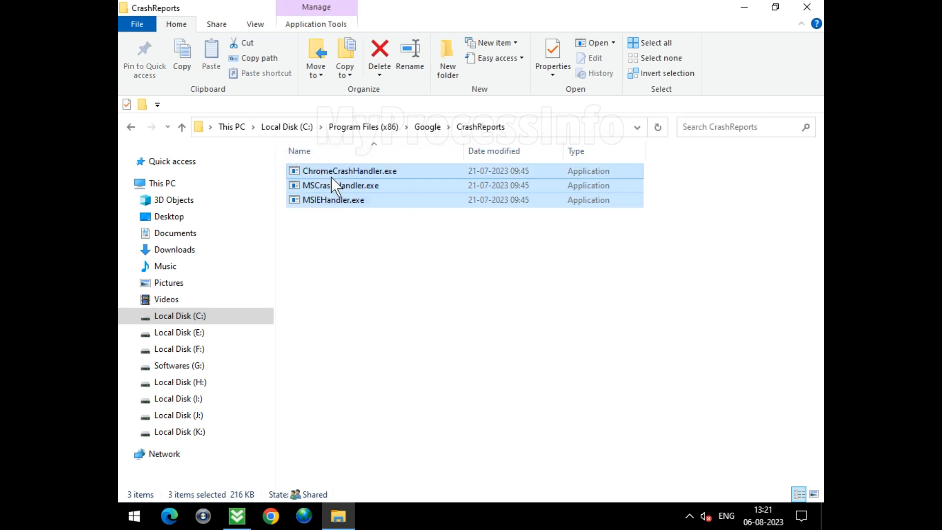
right_click(338, 185)
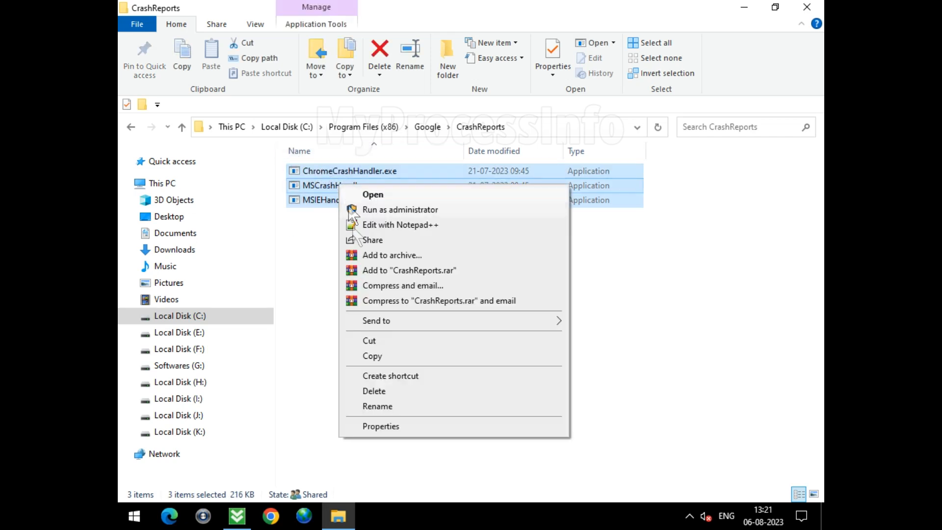
left_click(392, 389)
Delete the CrashReports folder from the Google folder in Program Files (x86).
left_click(436, 129)
right_click(378, 175)
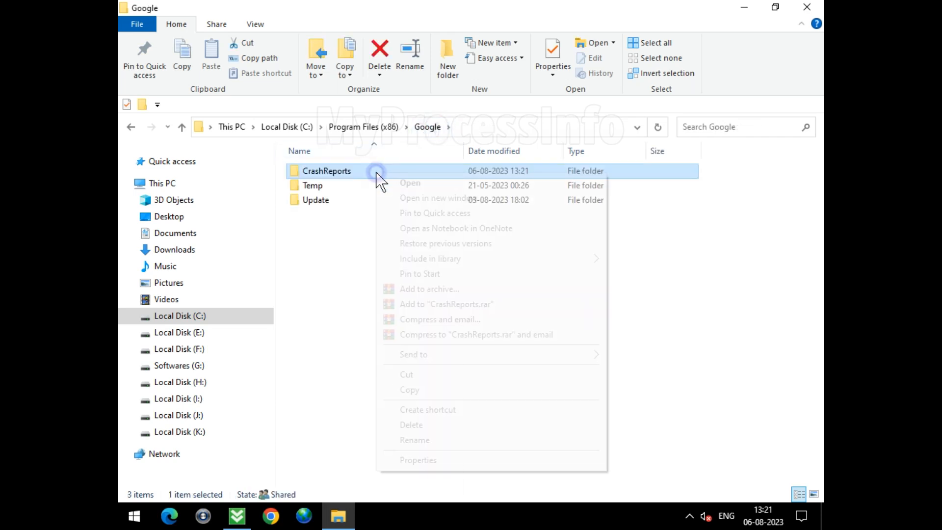
left_click(422, 426)
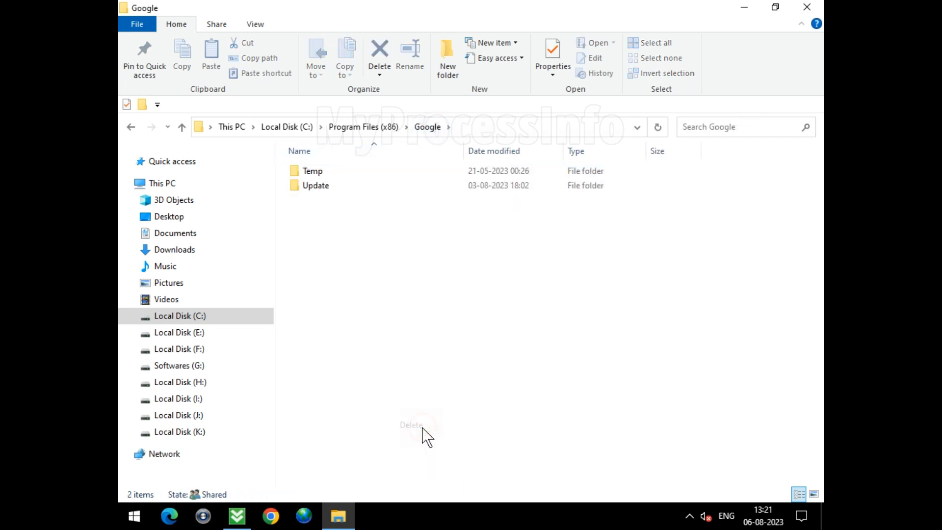
Delete IECrashHandler.exe from the Internet Explorer folder in Program Files (x86).
left_click(371, 129)
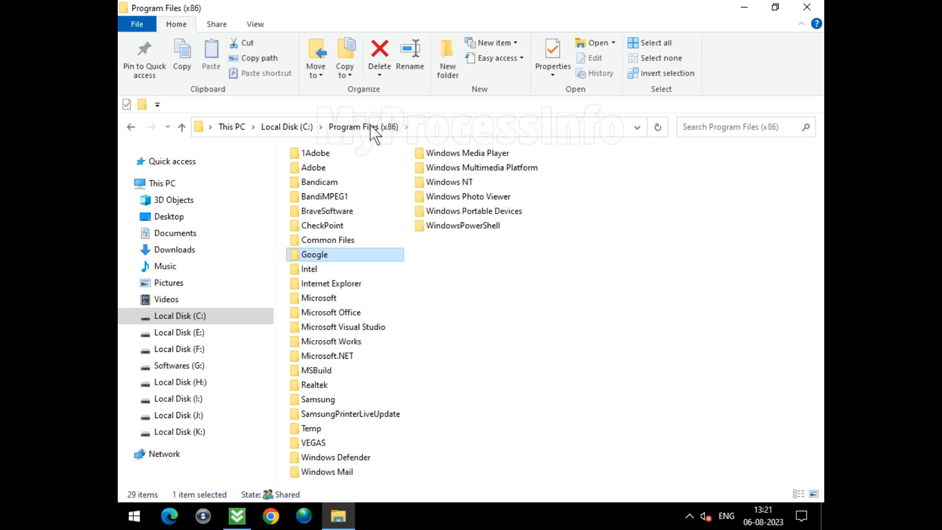
left_click(363, 284)
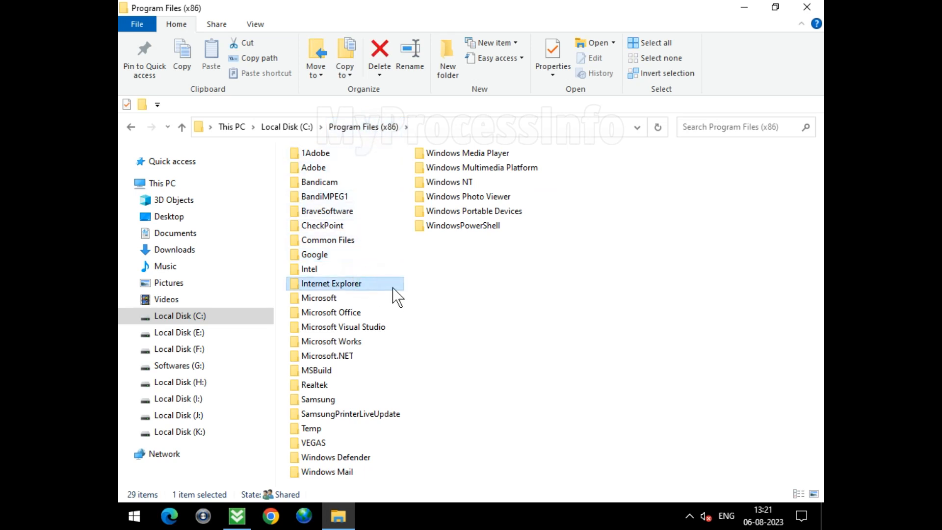
double_click(393, 284)
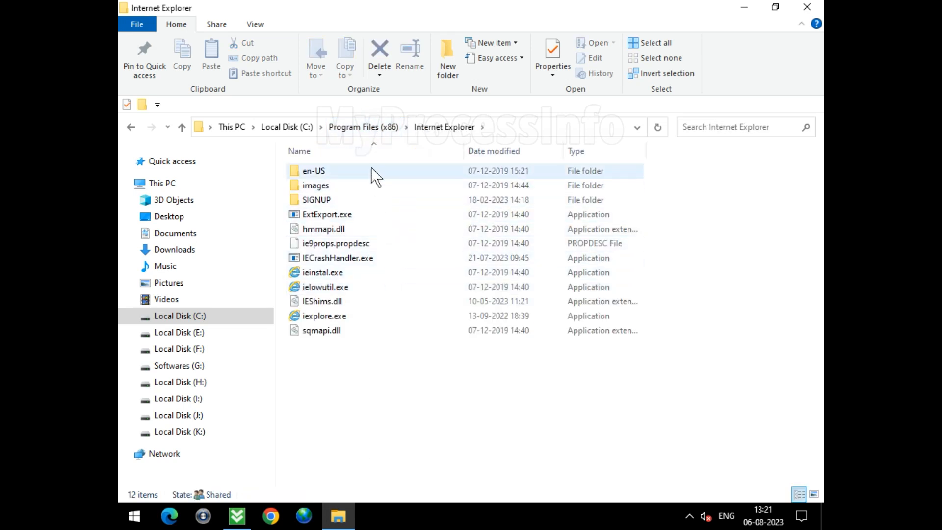
left_click(366, 259)
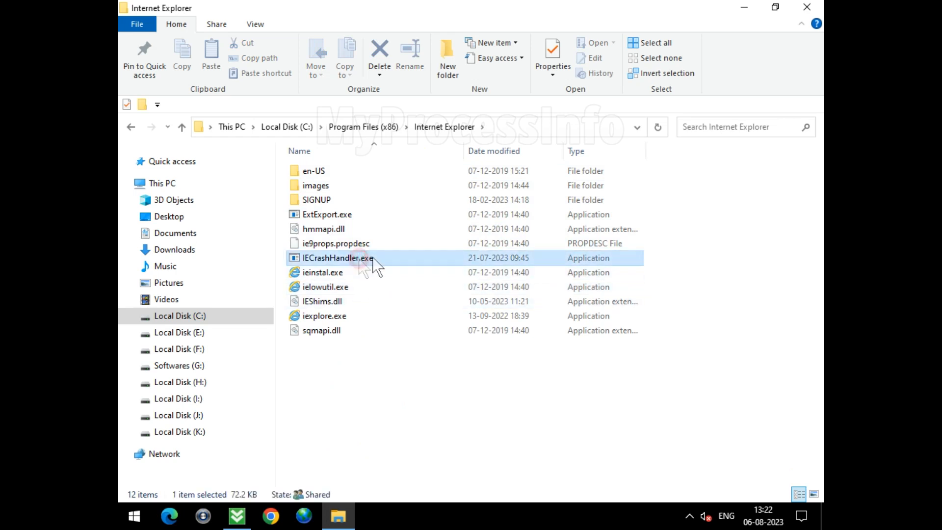
right_click(439, 258)
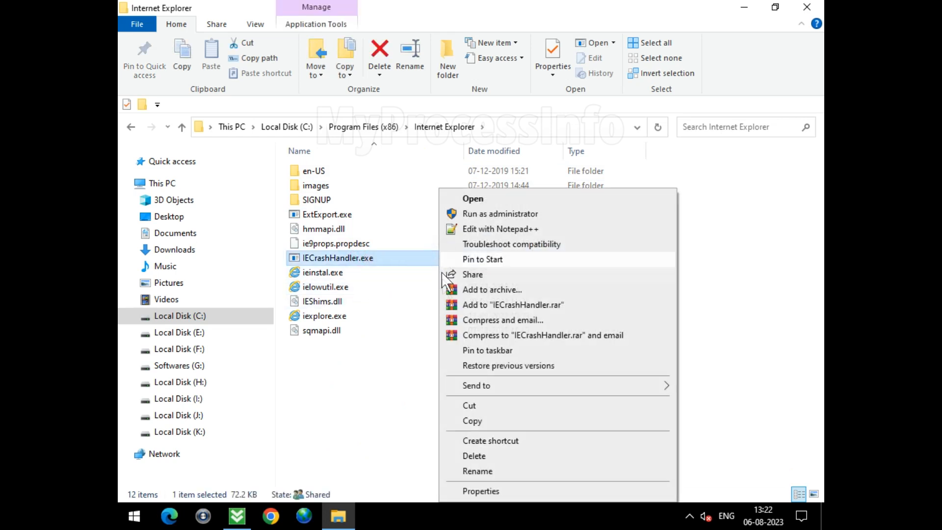
left_click(469, 456)
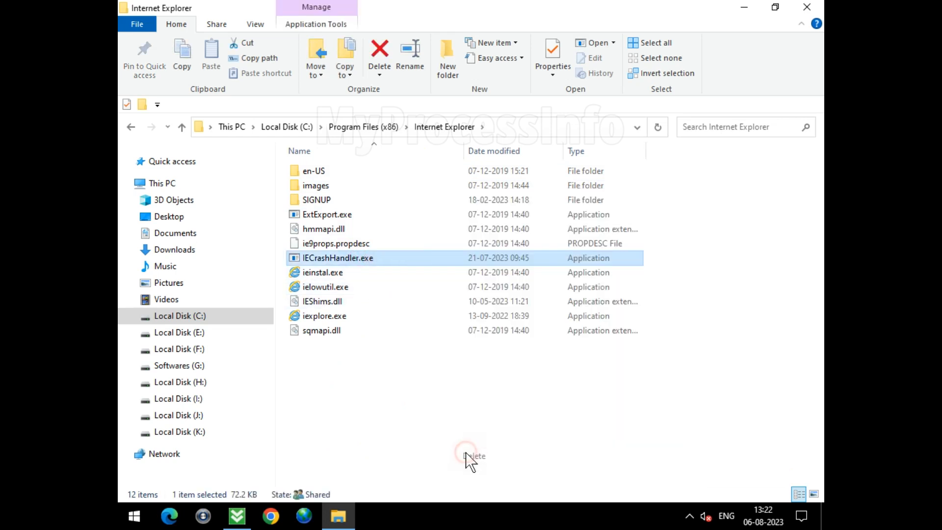
Delete Rar64.exe from the WinRAR folder in C:\Program Files.
left_click(382, 126)
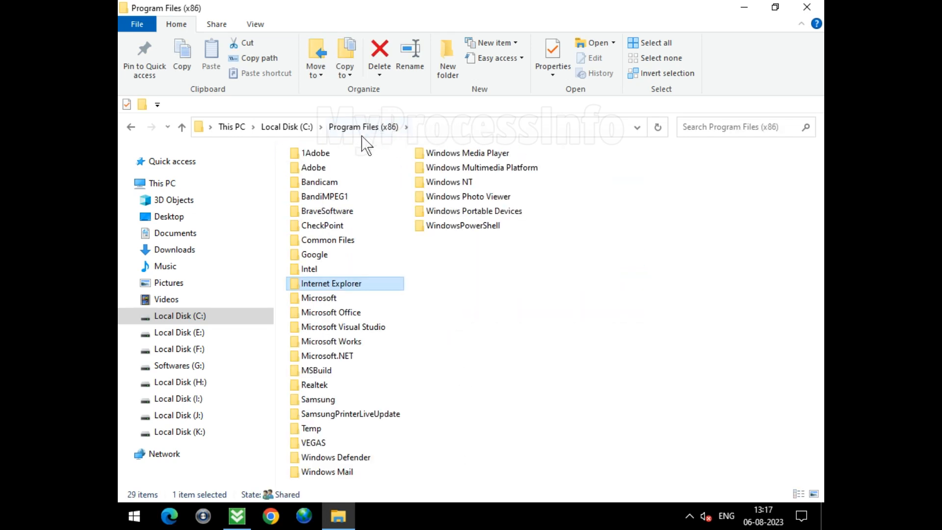
left_click(282, 129)
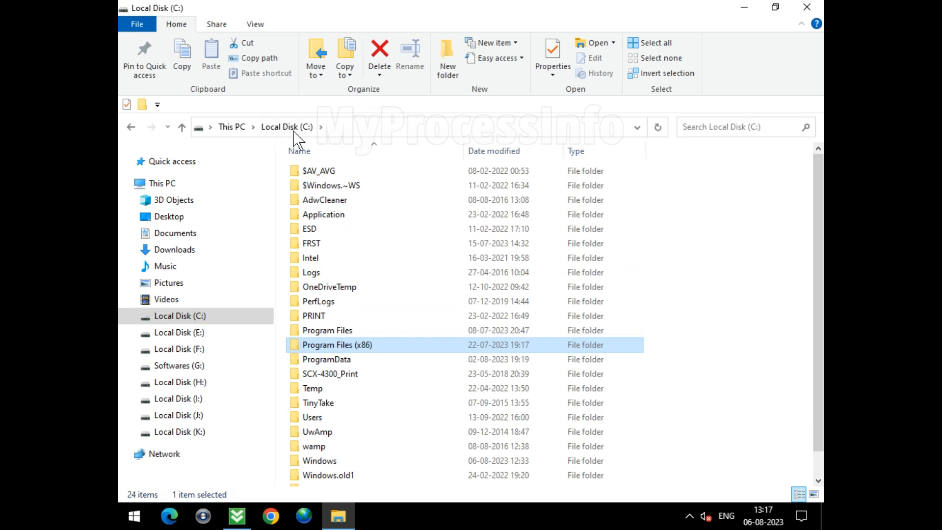
double_click(393, 330)
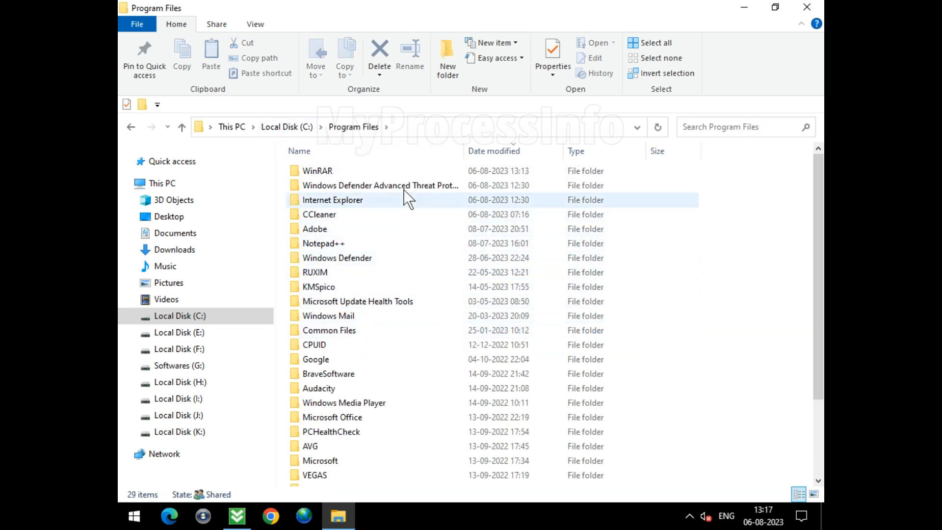
left_click(409, 172)
double_click(412, 173)
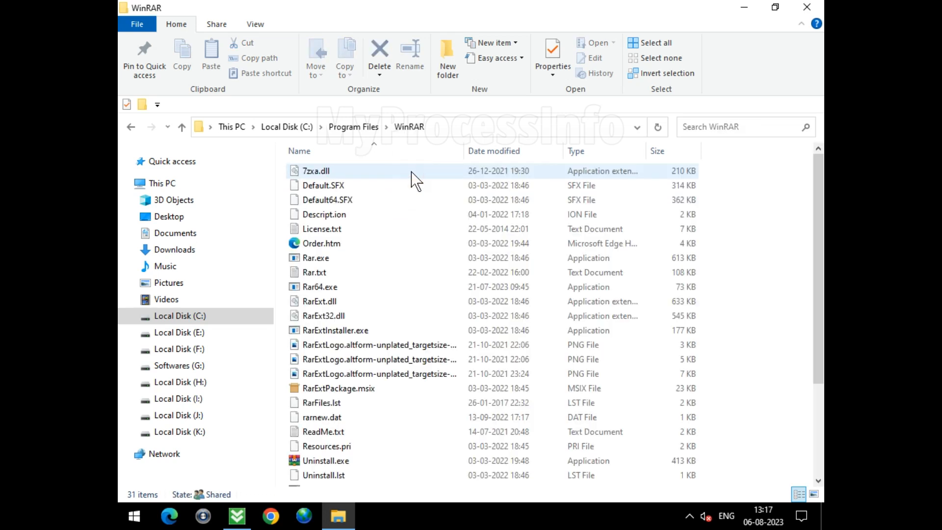
left_click(408, 288)
right_click(368, 290)
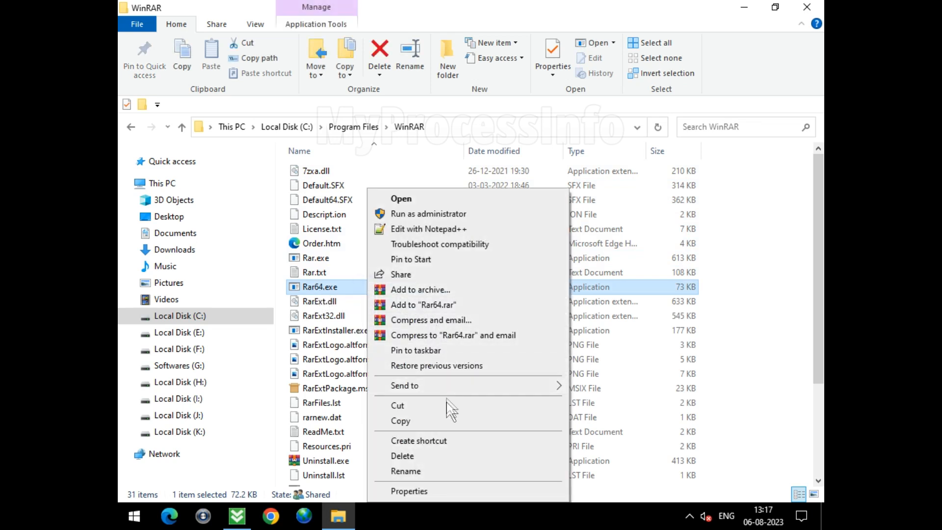
left_click(447, 457)
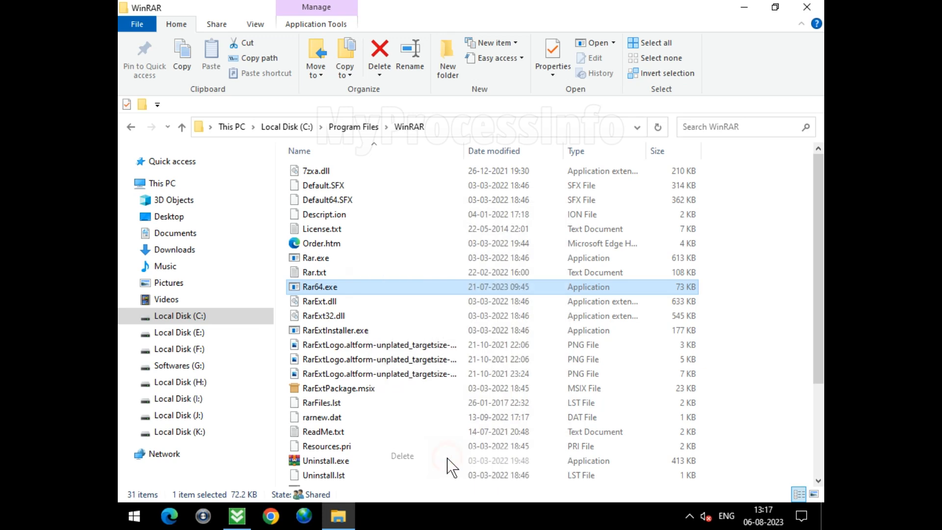
Open the folder C:\Program Files (x86)\Microsoft\Edge\Application.
left_click(352, 127)
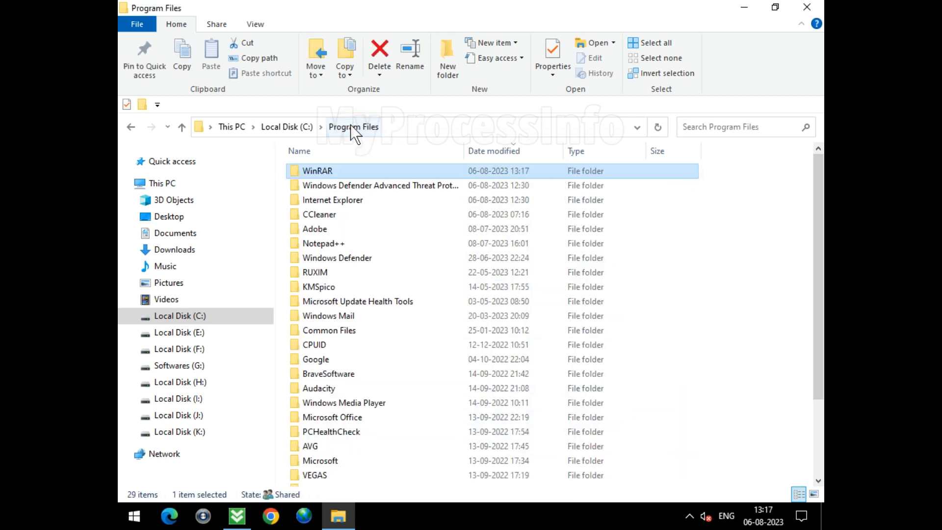
left_click(285, 128)
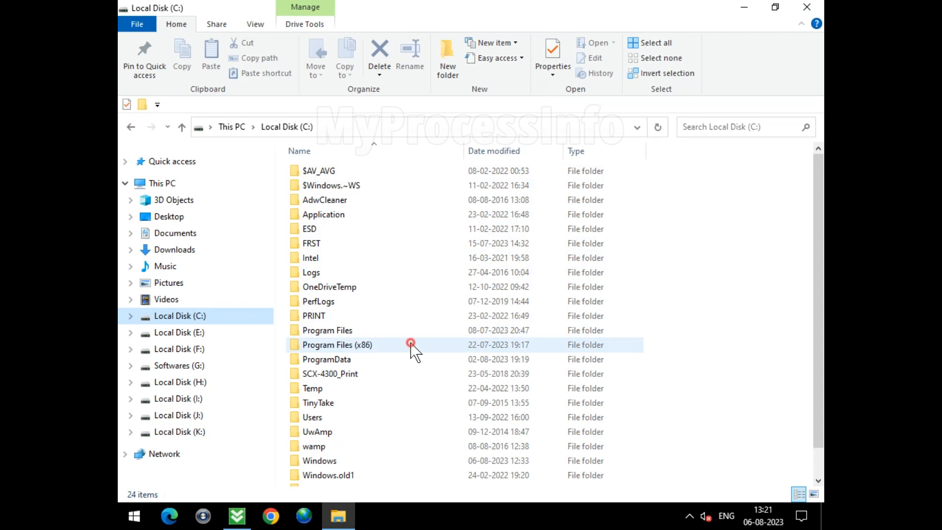
double_click(411, 344)
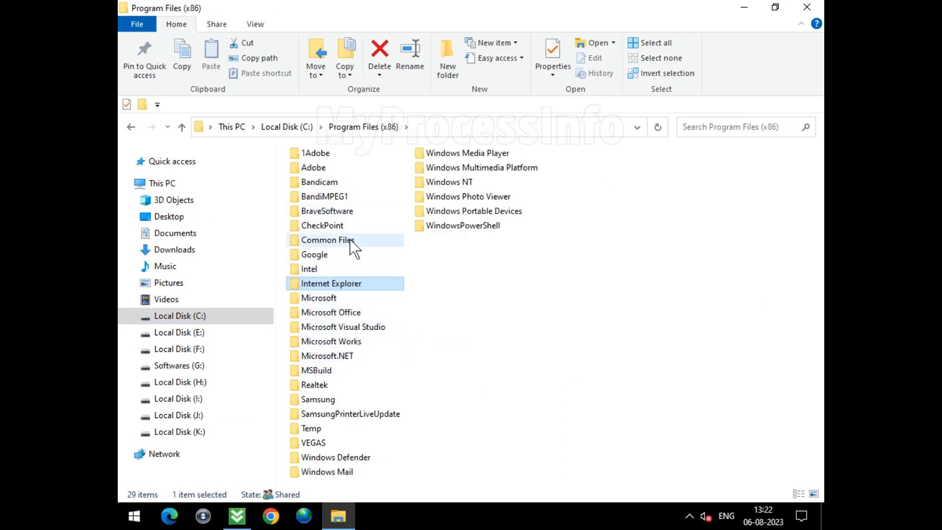
left_click(364, 298)
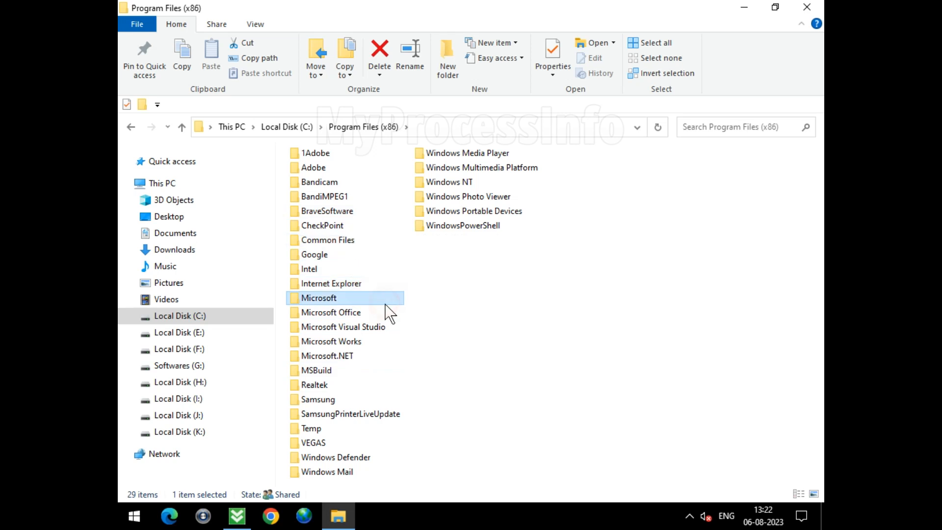
double_click(373, 299)
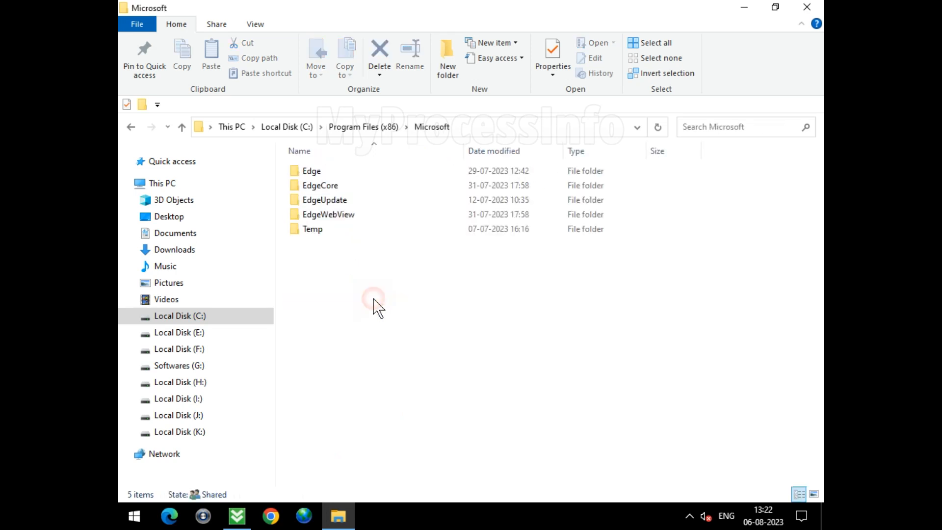
left_click(338, 171)
double_click(371, 170)
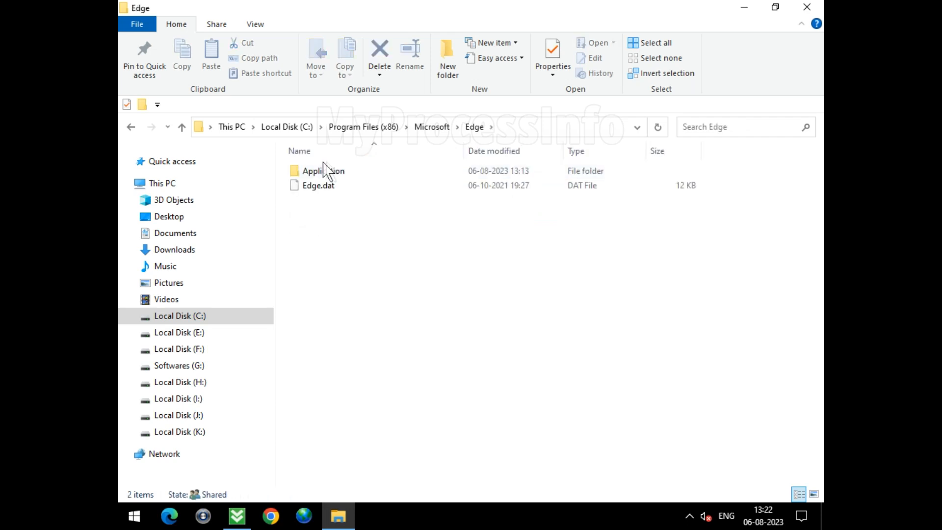
left_click(361, 171)
double_click(361, 173)
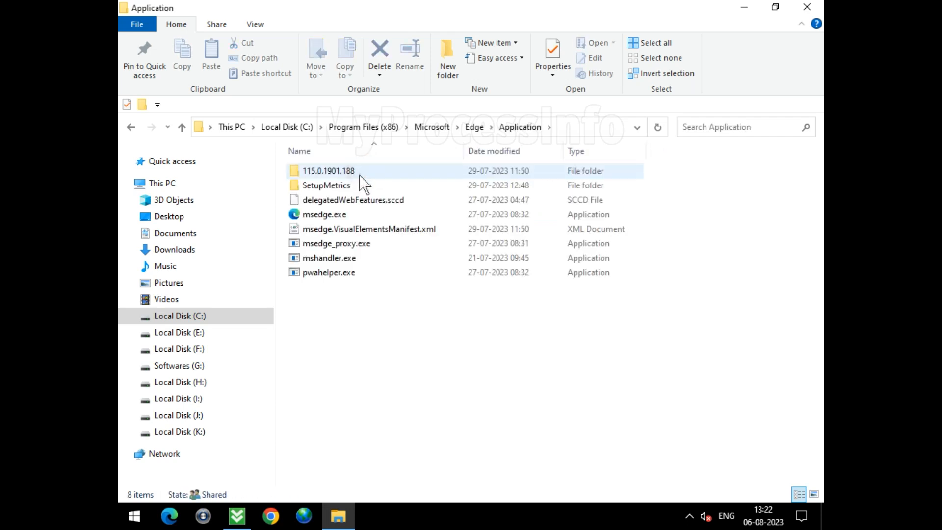
Delete mshandler.exe from the Edge Application folder and return to the root of Local Disk (C:).
left_click(362, 259)
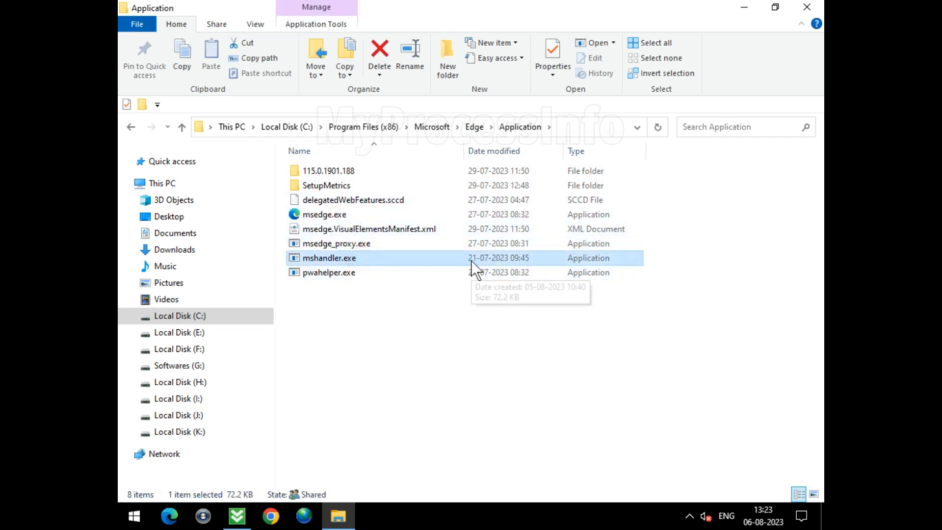
right_click(445, 261)
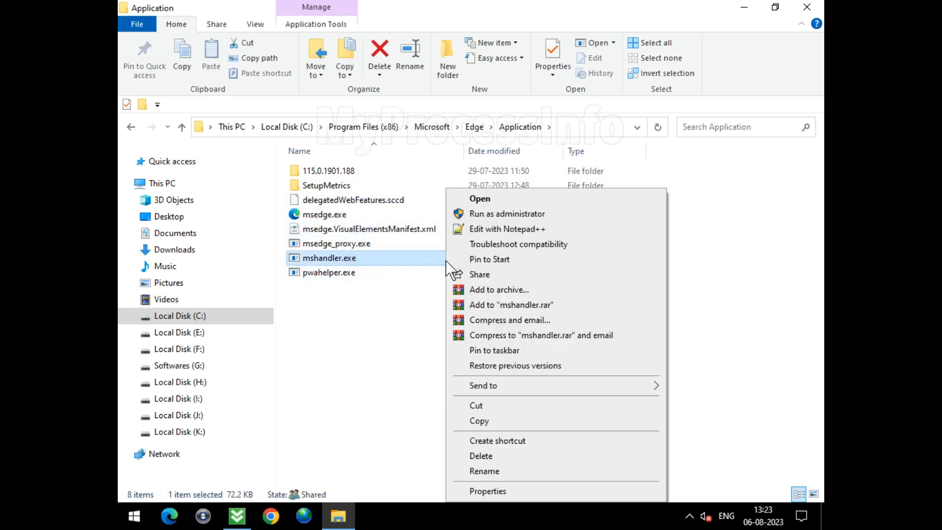
left_click(536, 456)
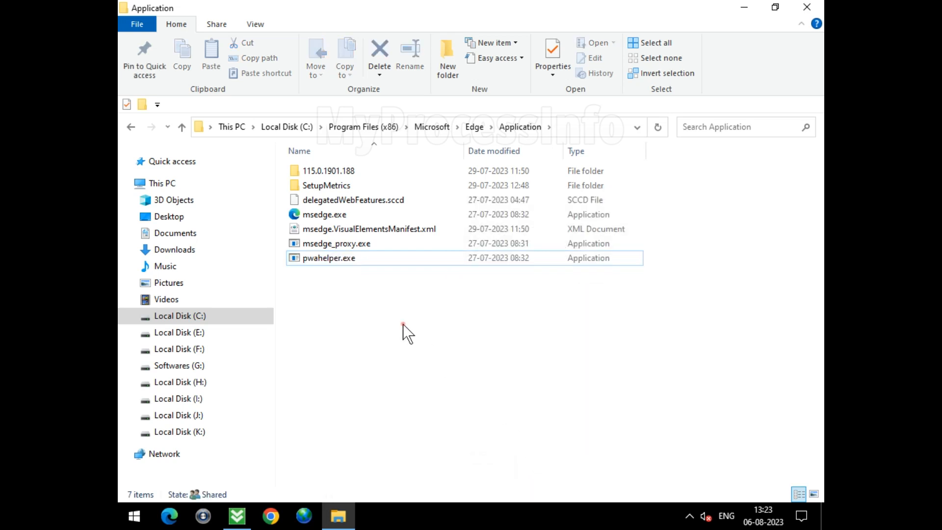
left_click(377, 126)
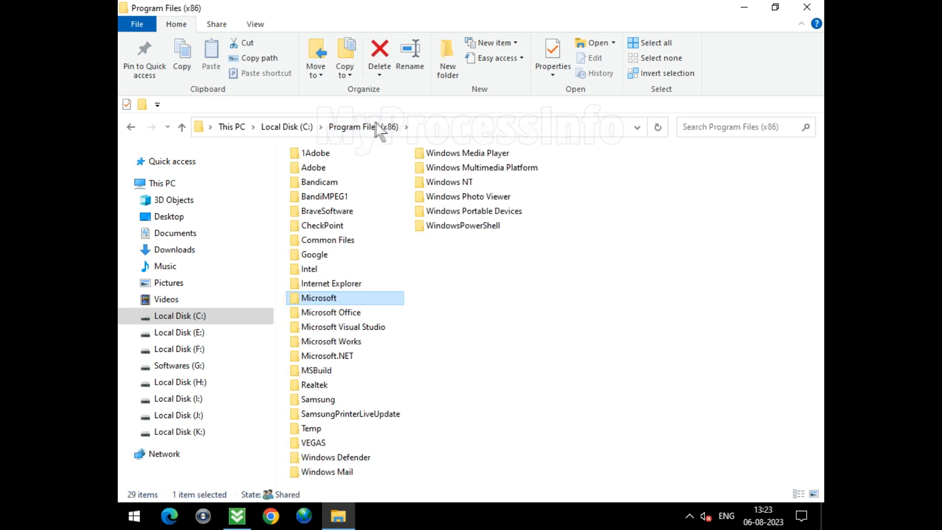
left_click(287, 127)
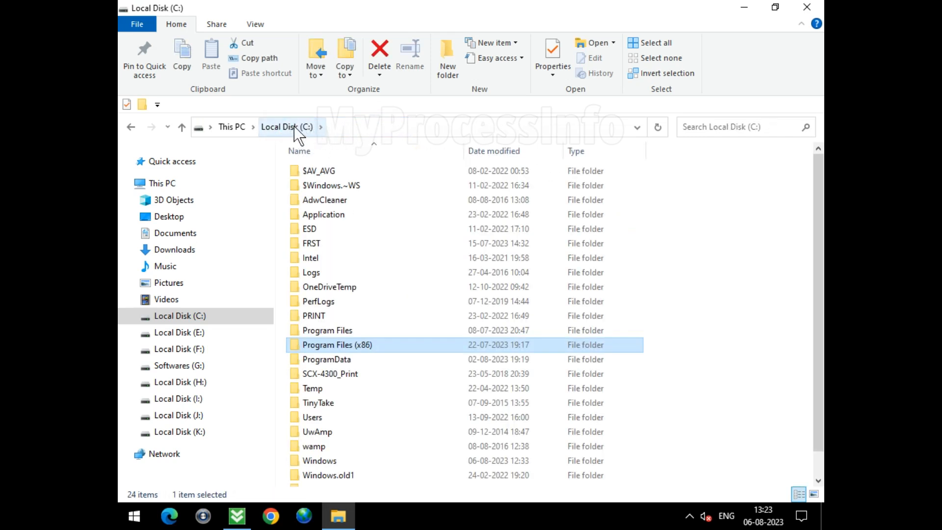
Open the folder C:\Users\123 and turn on the display of hidden items.
left_click(396, 417)
mouse_move(452, 416)
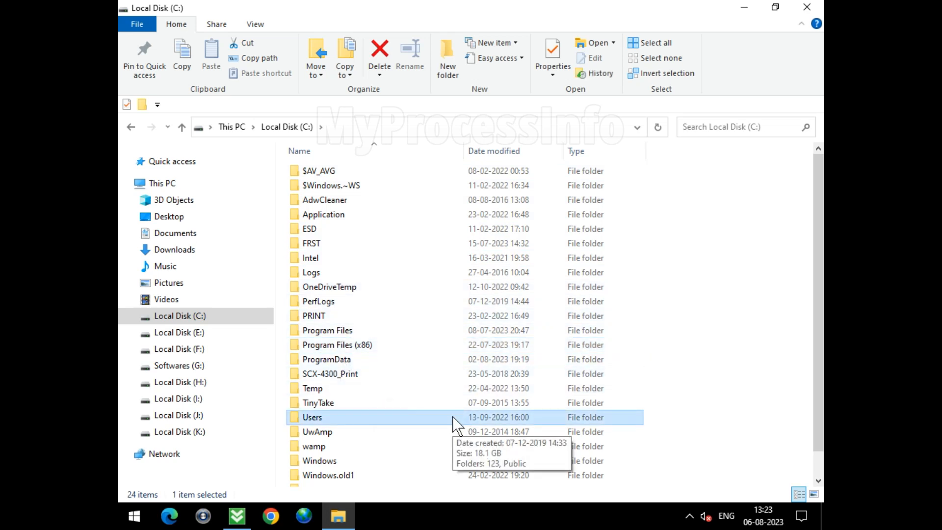
double_click(453, 417)
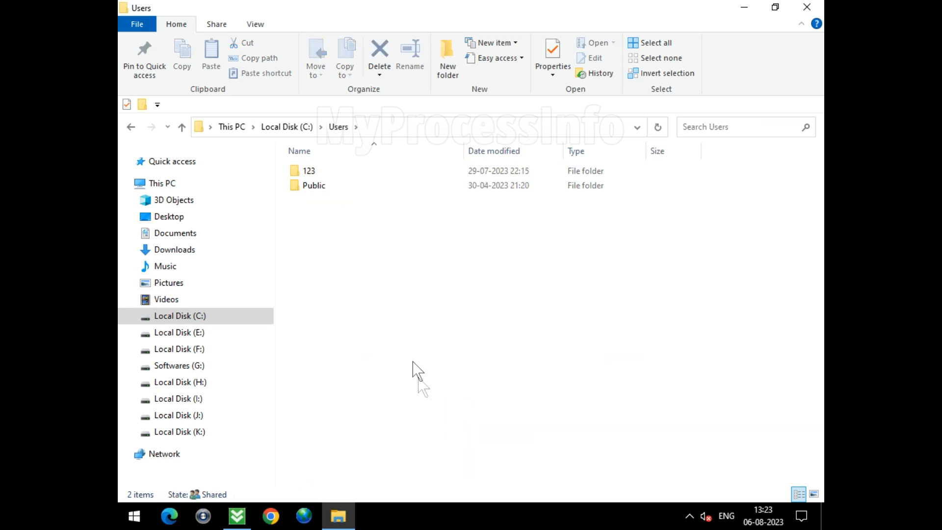
double_click(341, 172)
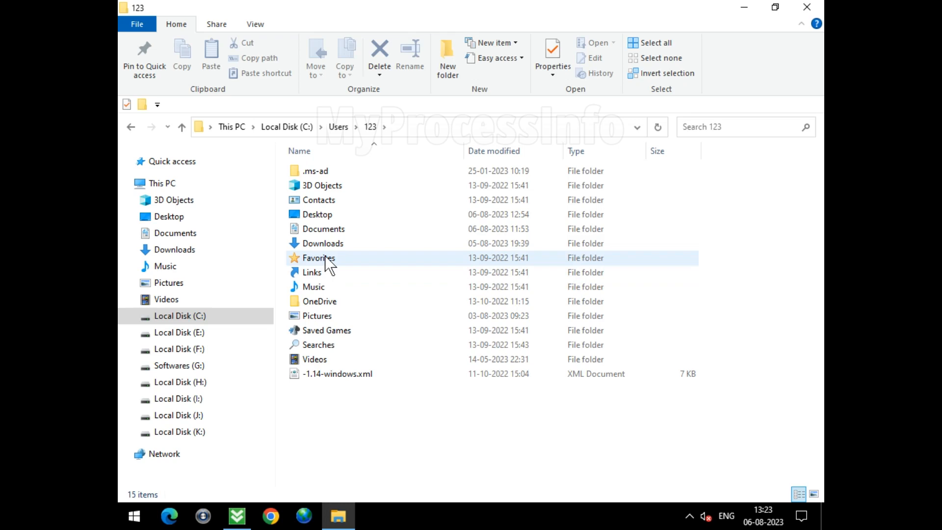
left_click(253, 24)
left_click(623, 74)
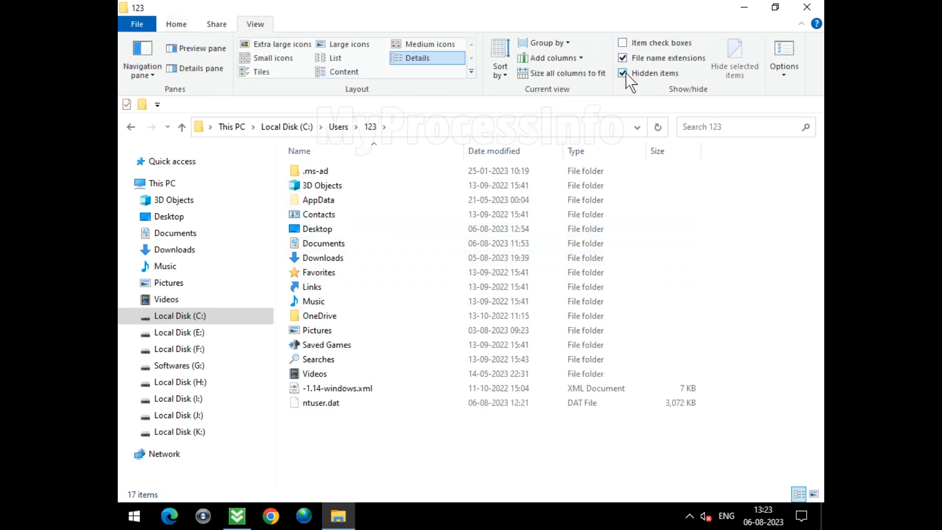
Open the AppData\Roaming\Microsoft folder inside the 123 user folder.
left_click(389, 204)
double_click(427, 201)
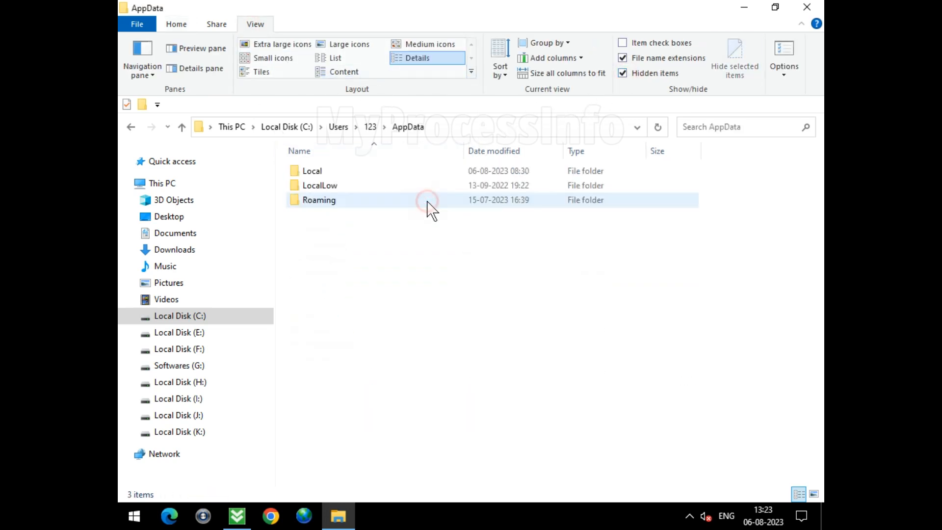
left_click(376, 203)
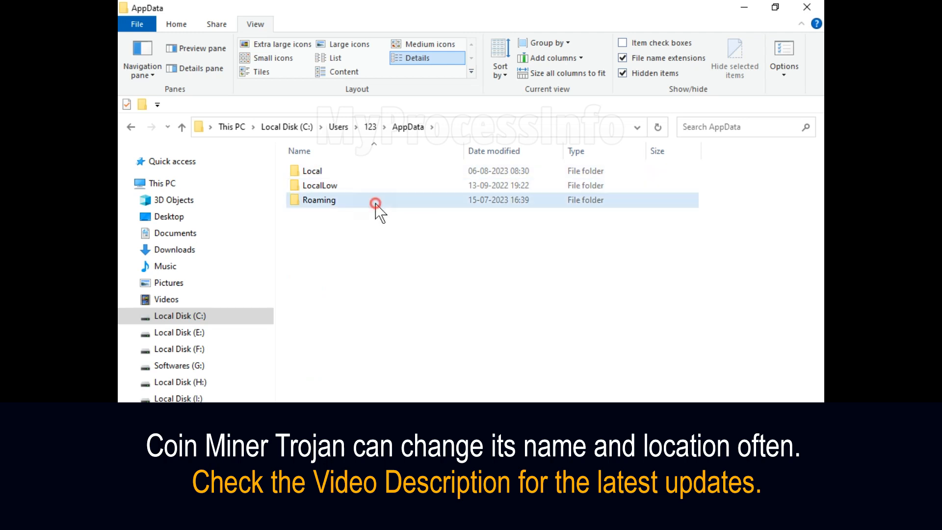
double_click(412, 199)
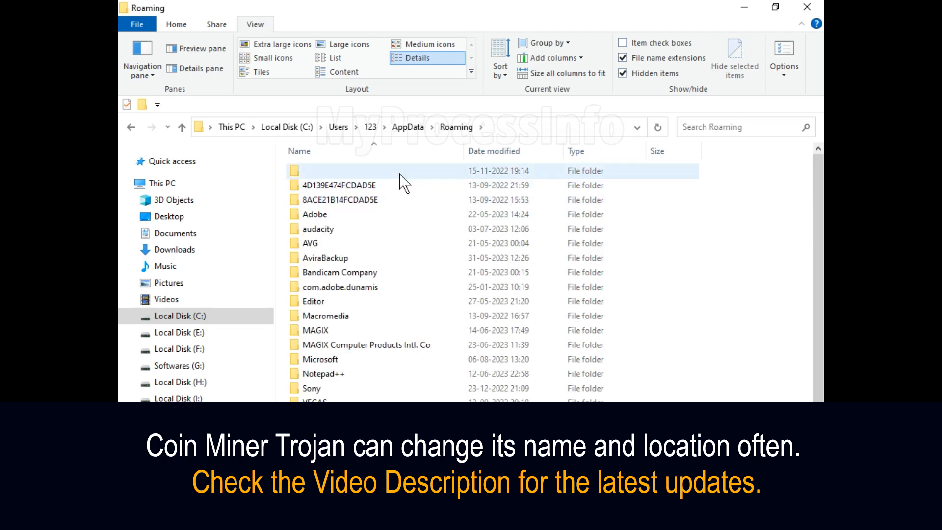
left_click(387, 365)
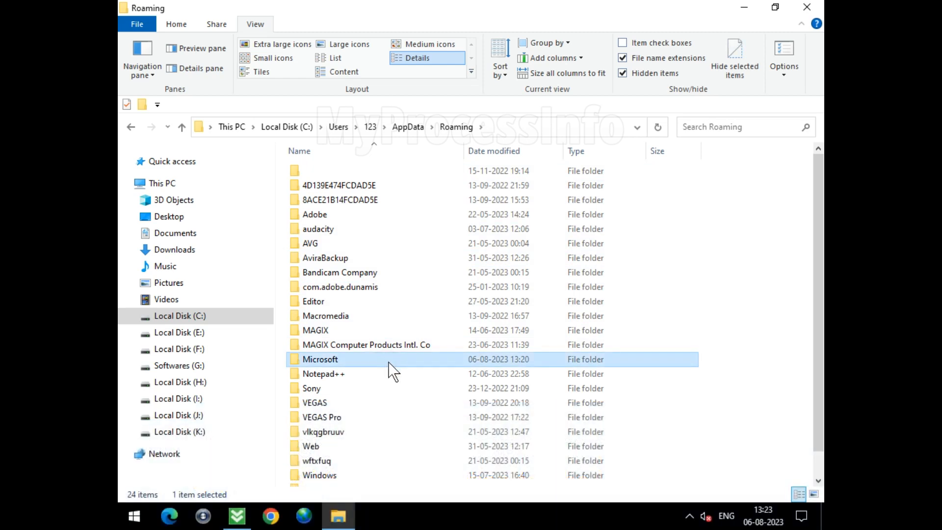
double_click(389, 365)
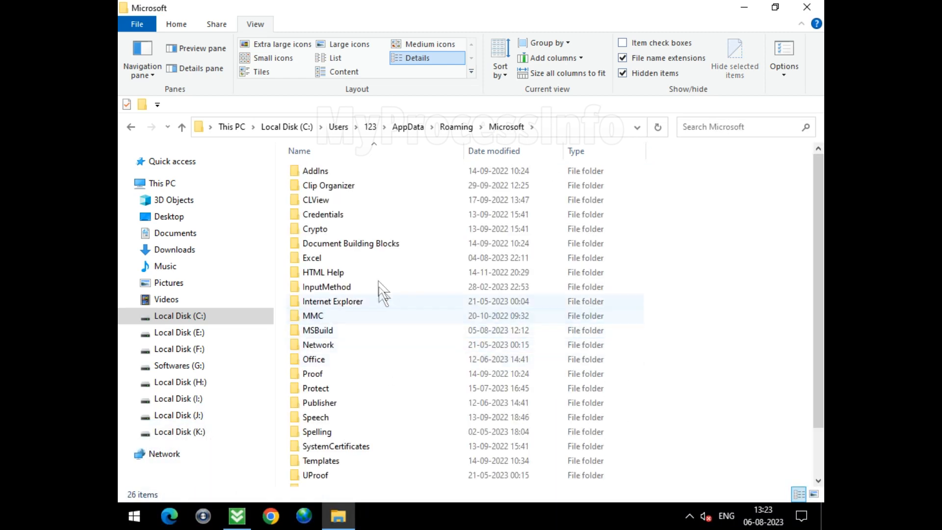
Delete VScan.exe from the Roaming\Microsoft folder.
scroll(378, 314, "down", 2)
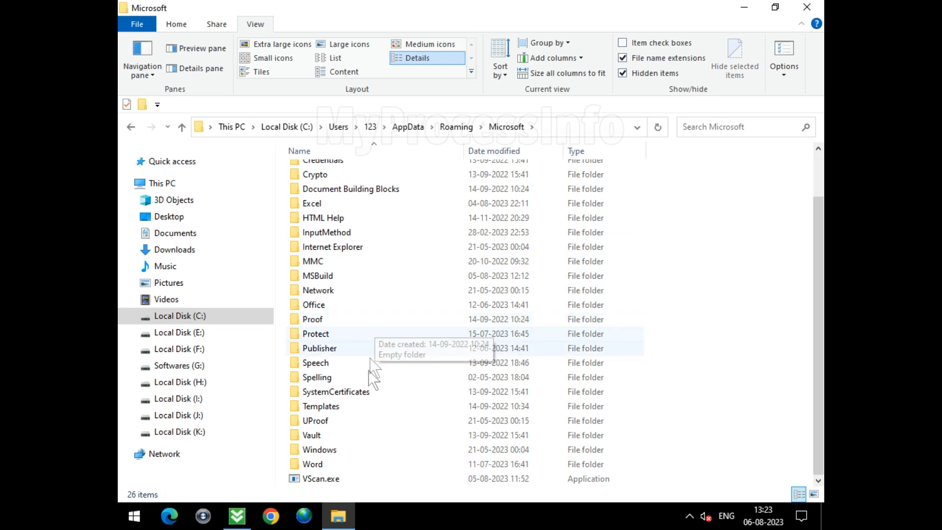
left_click(493, 481)
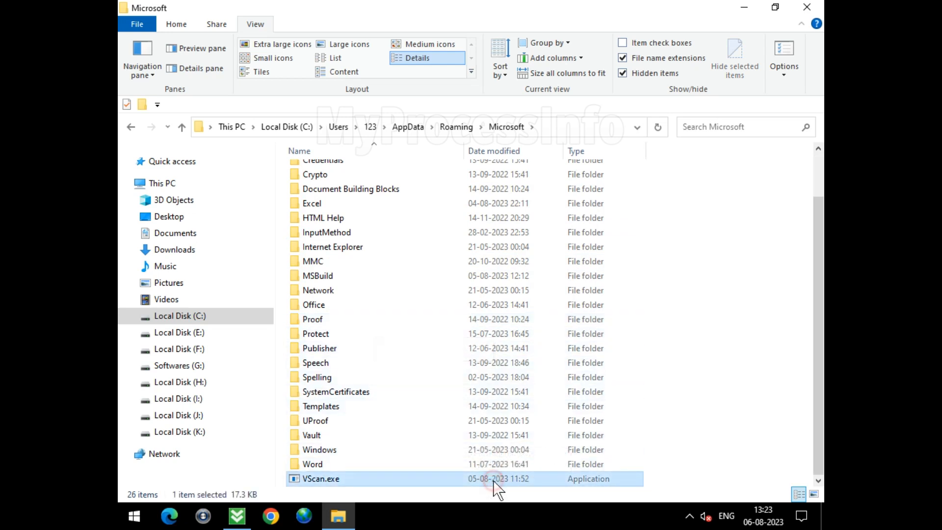
right_click(423, 481)
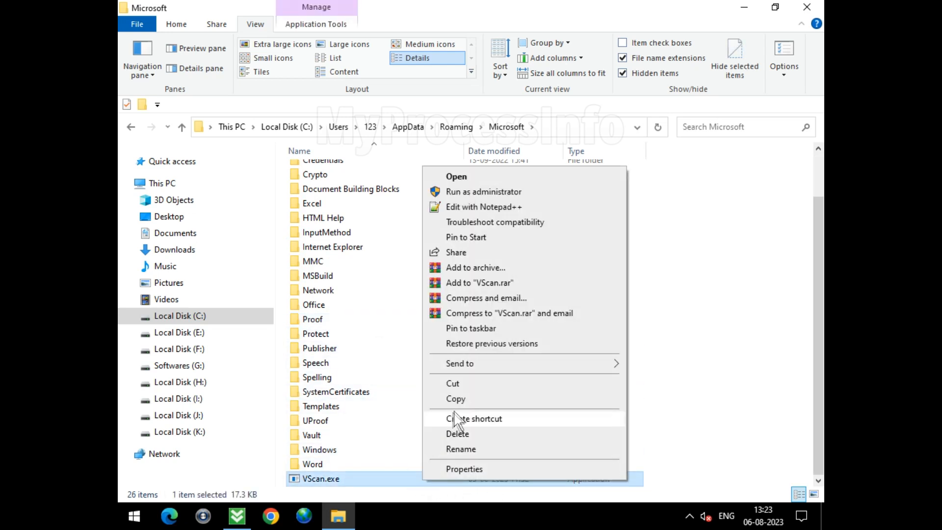
left_click(465, 434)
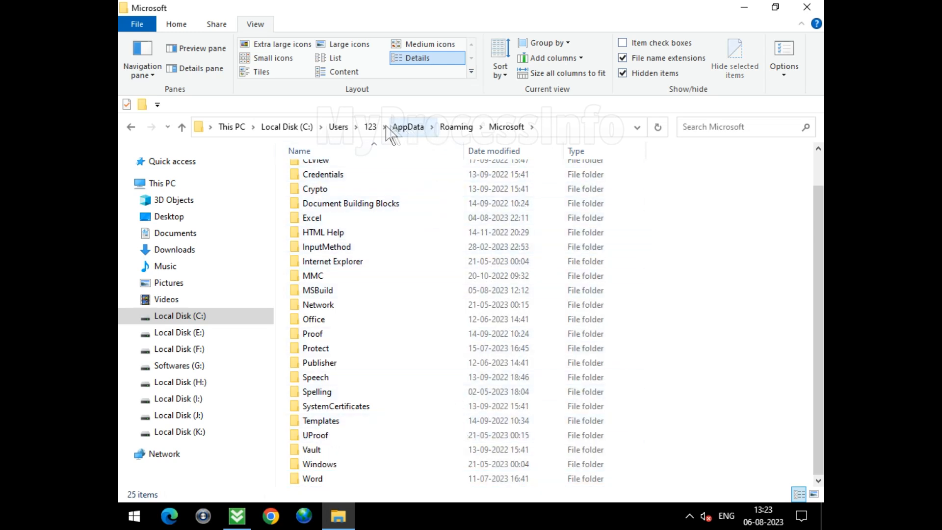
Go back up to AppData and open the Roaming\Microsoft\MSBuild folder.
left_click(414, 130)
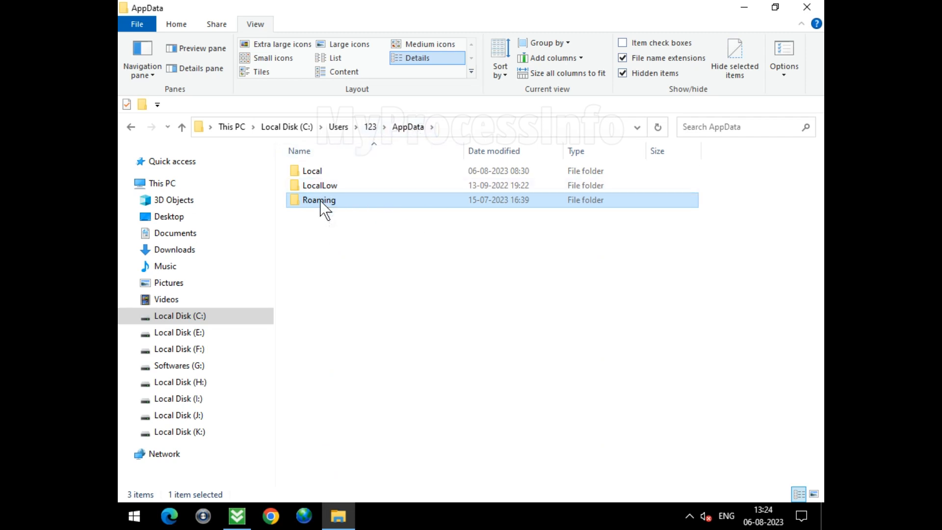
double_click(318, 201)
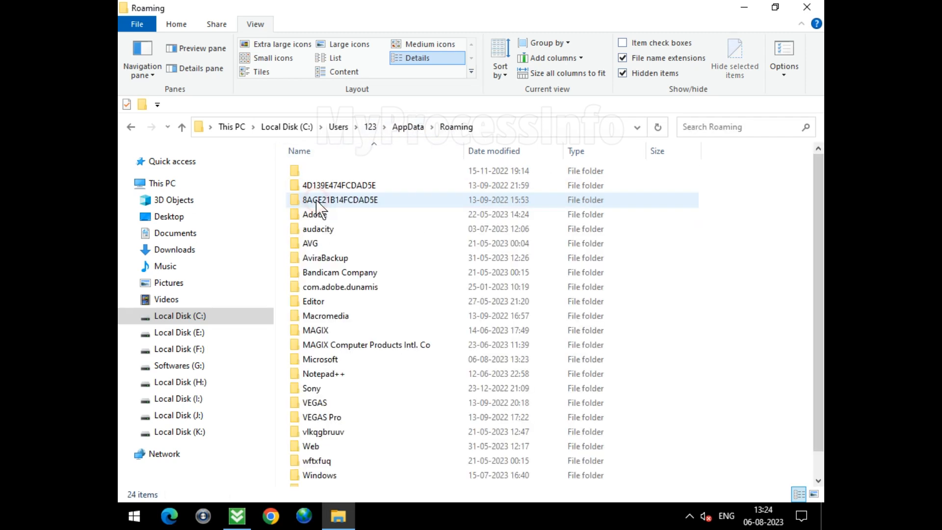
left_click(328, 354)
double_click(327, 355)
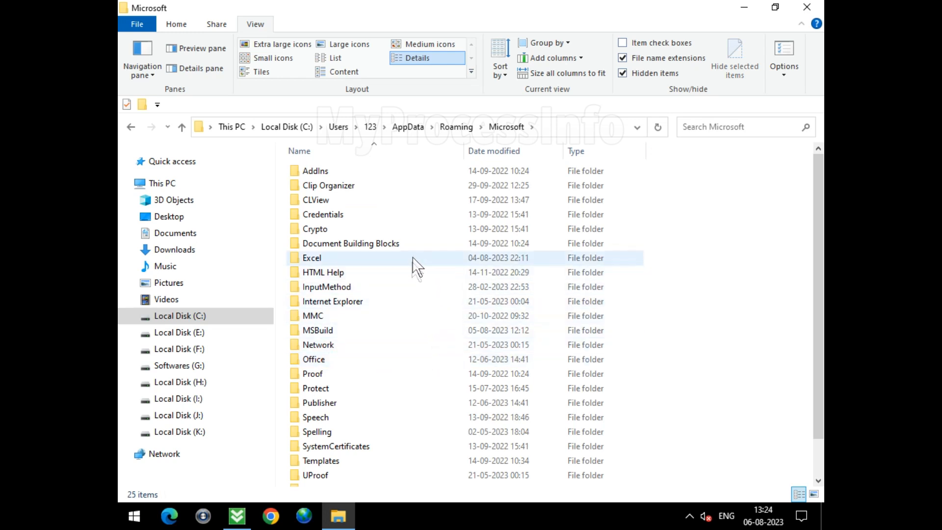
left_click(407, 335)
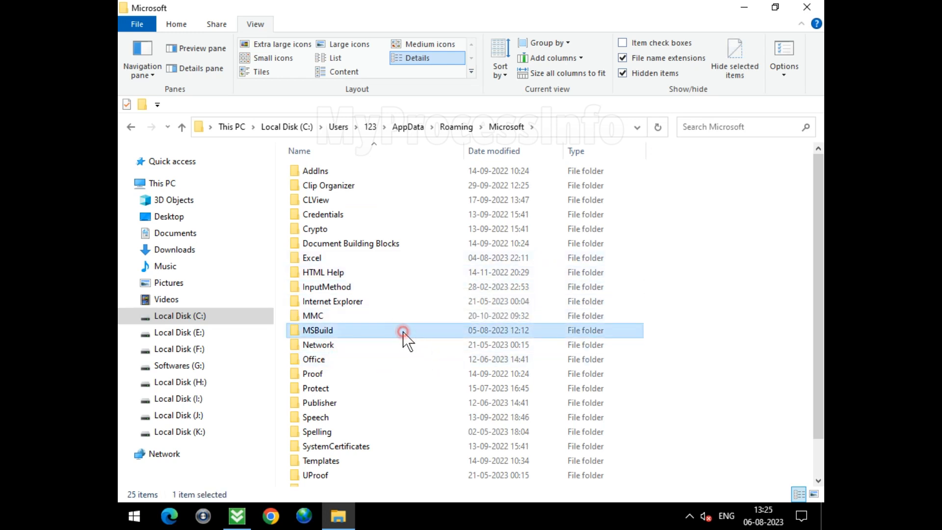
double_click(407, 335)
Delete WinZip.exe from the MSBuild folder and close the File Explorer window.
left_click(334, 178)
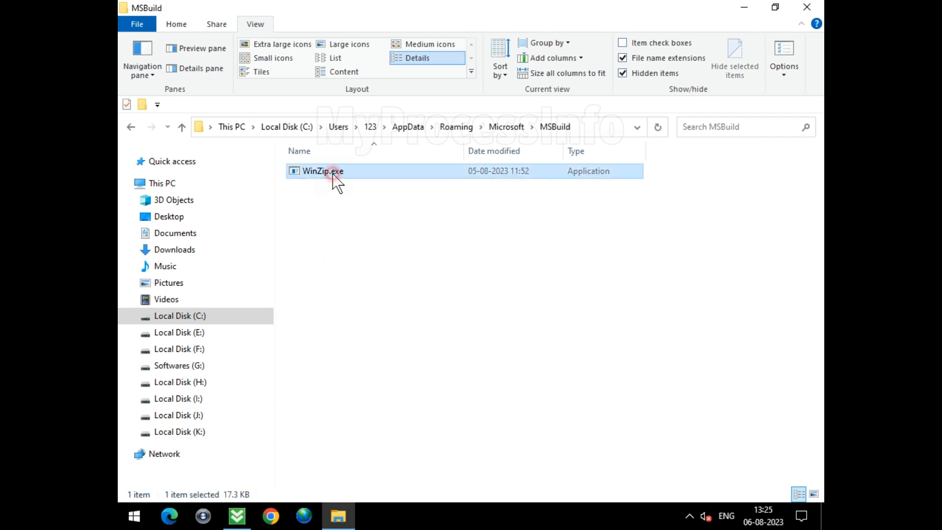
right_click(405, 172)
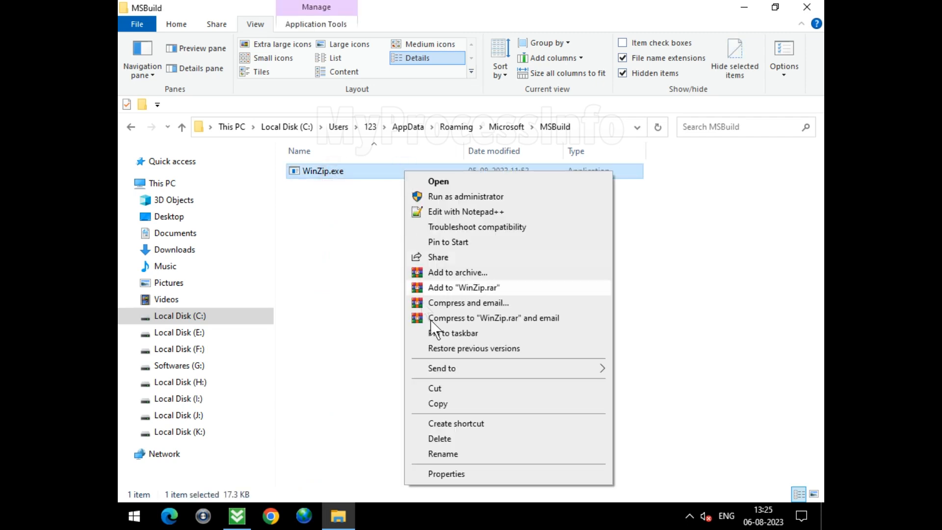
left_click(463, 443)
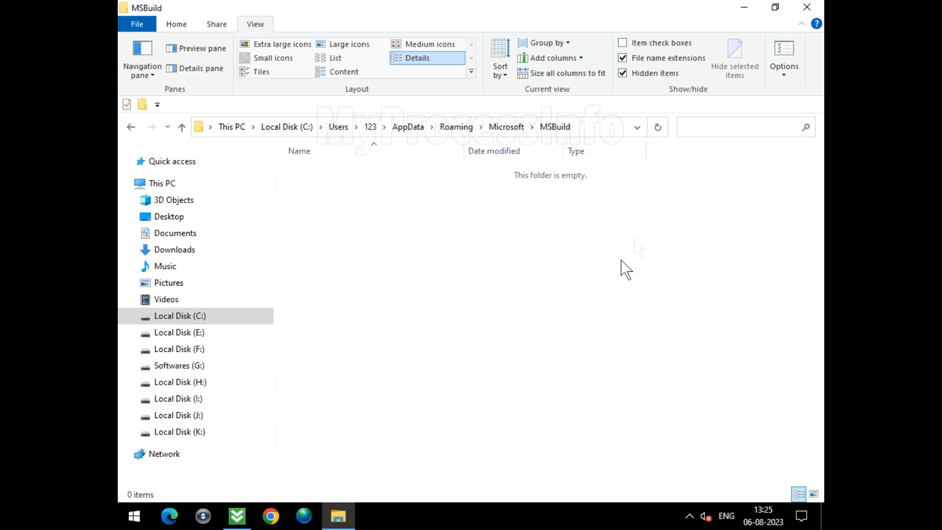
left_click(806, 7)
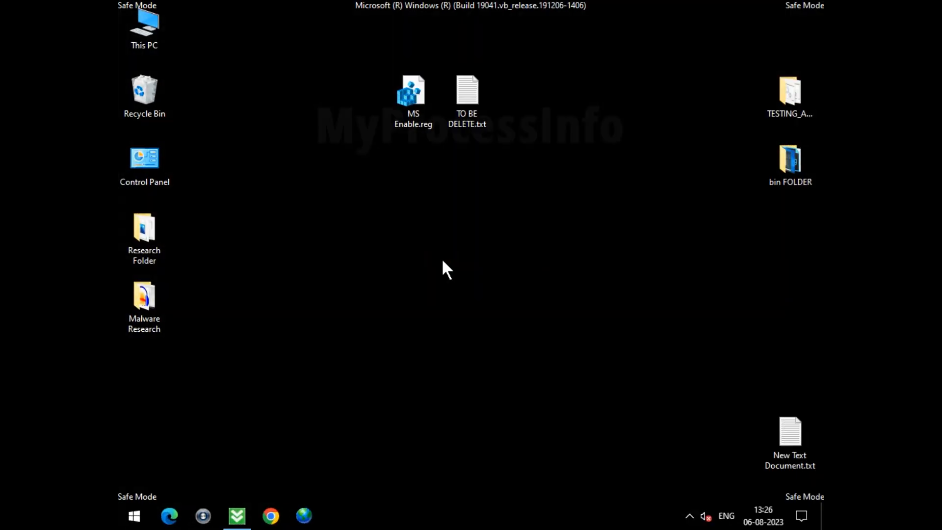
Move MS Enable.reg to a free spot on the desktop and merge it into the registry.
left_click(415, 107)
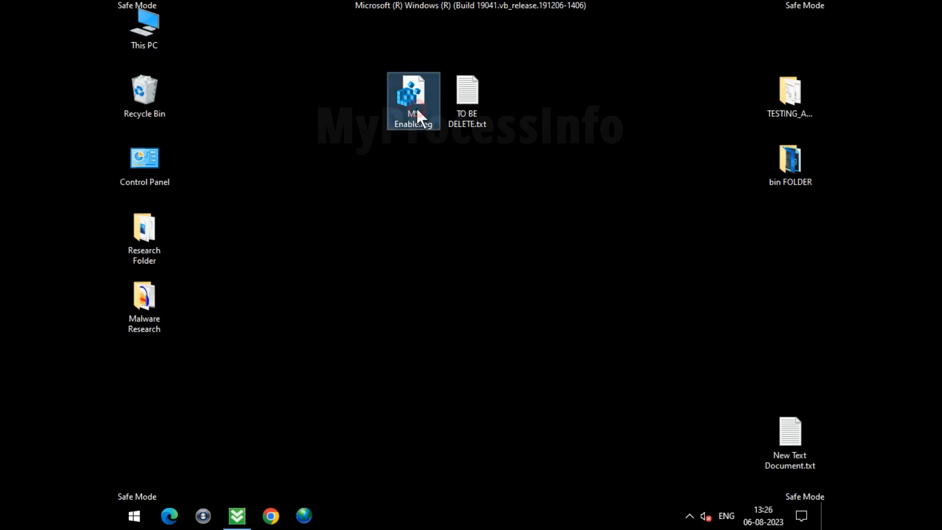
left_click_drag(399, 128, 350, 208)
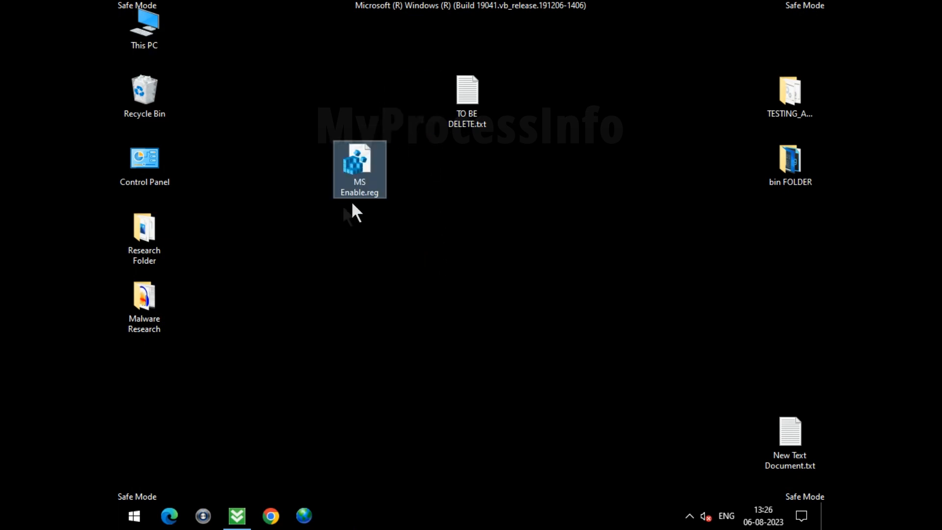
right_click(369, 172)
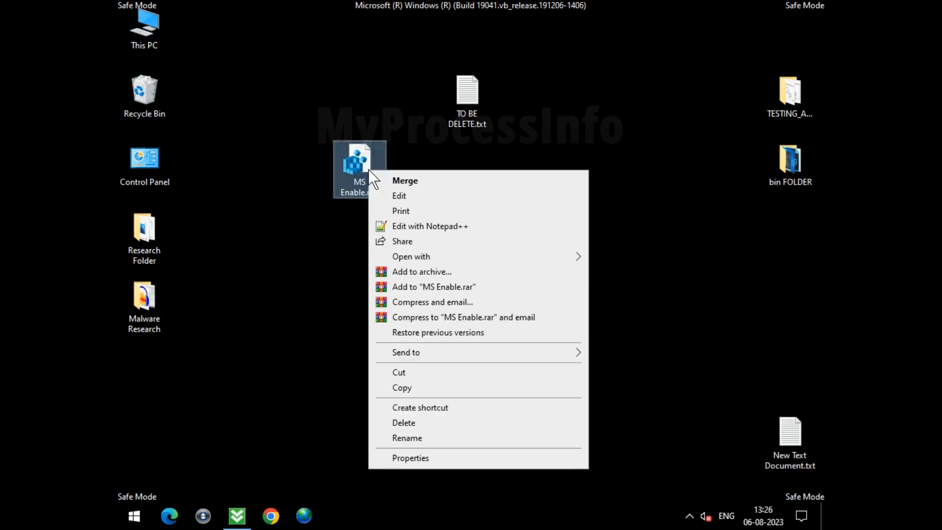
left_click(407, 181)
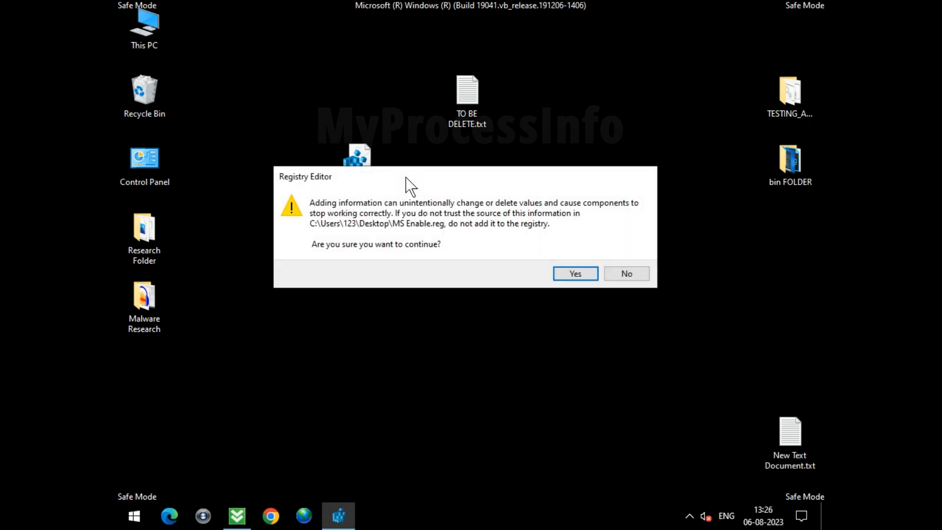
left_click(573, 276)
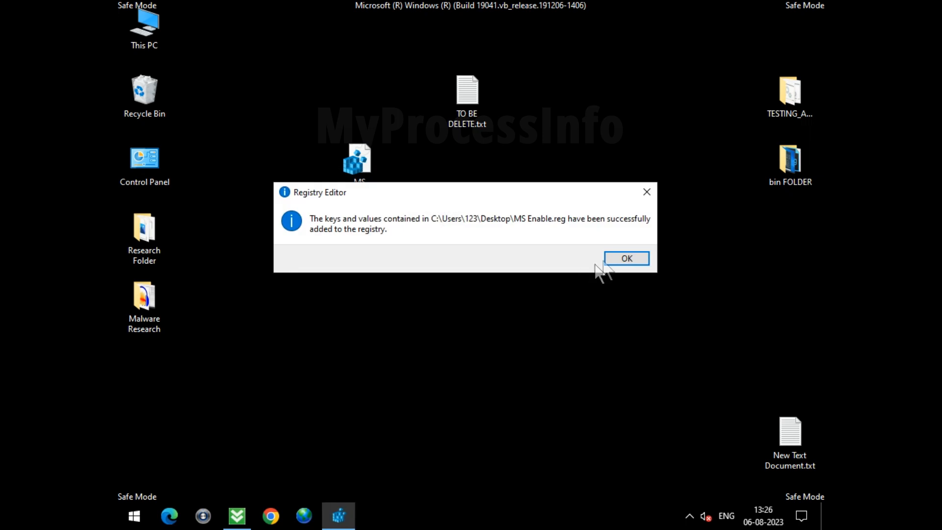
left_click(611, 260)
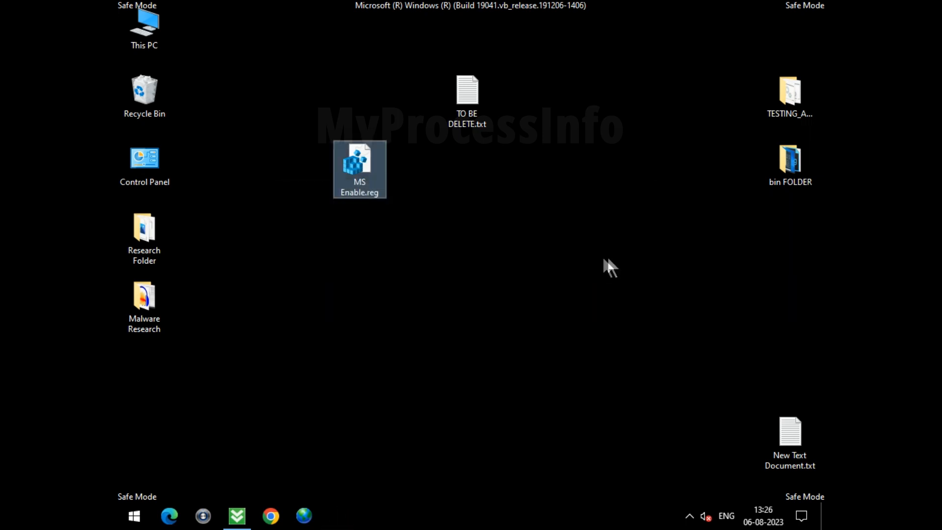
left_click(392, 256)
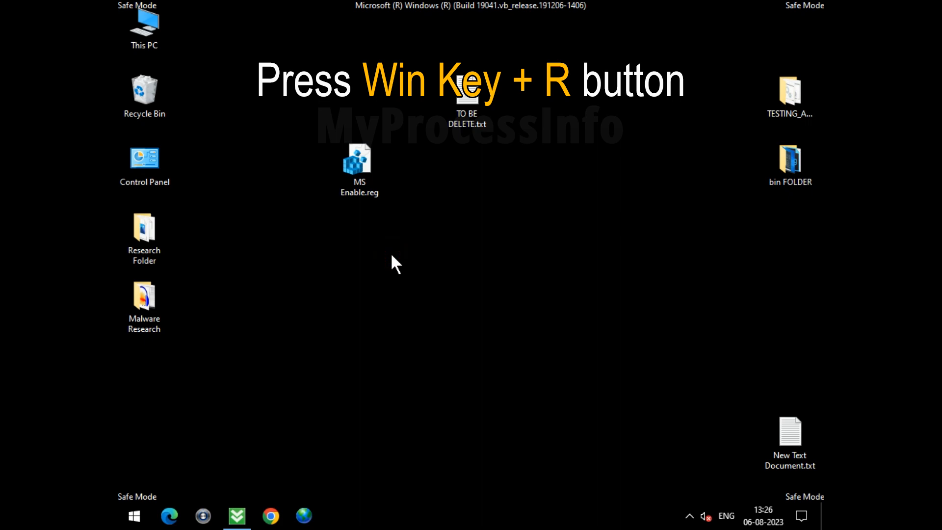
Open the user's temporary files folder by running %TEMP% and maximize its window.
key("super+r")
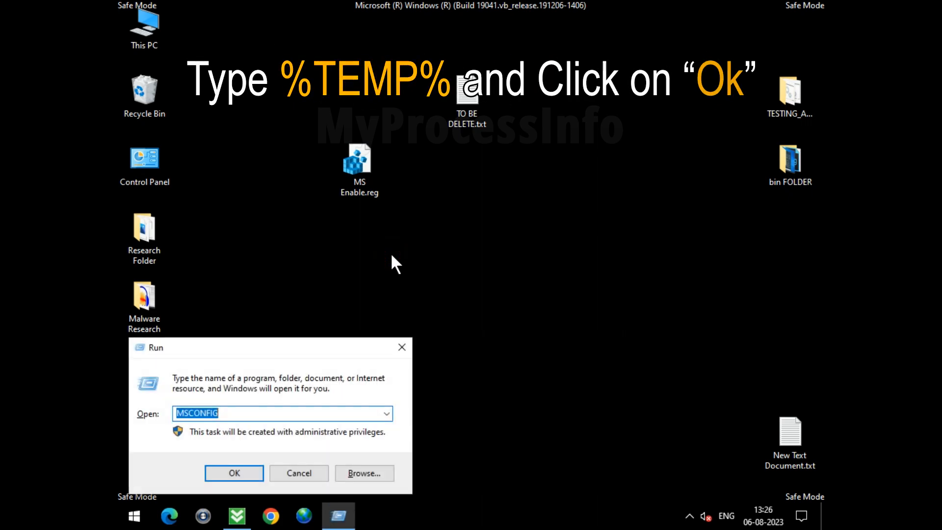
type("%TE")
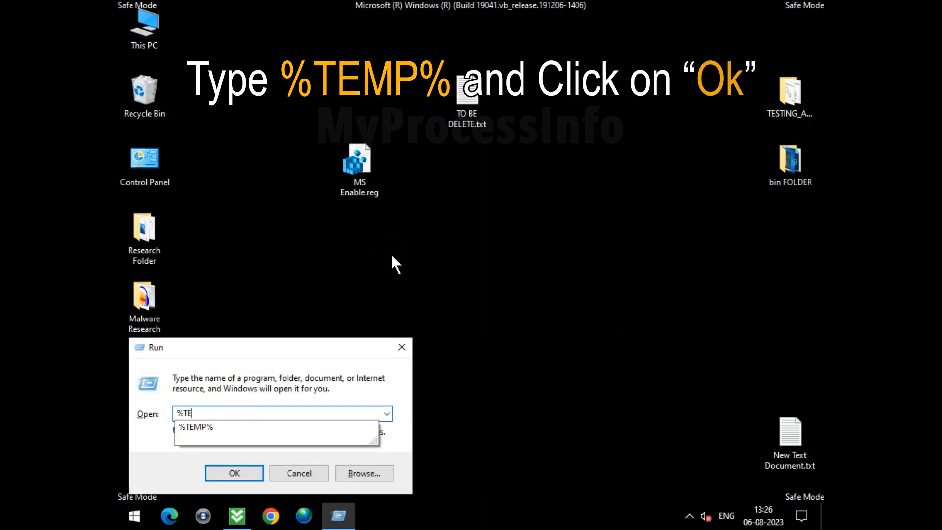
type("MP%")
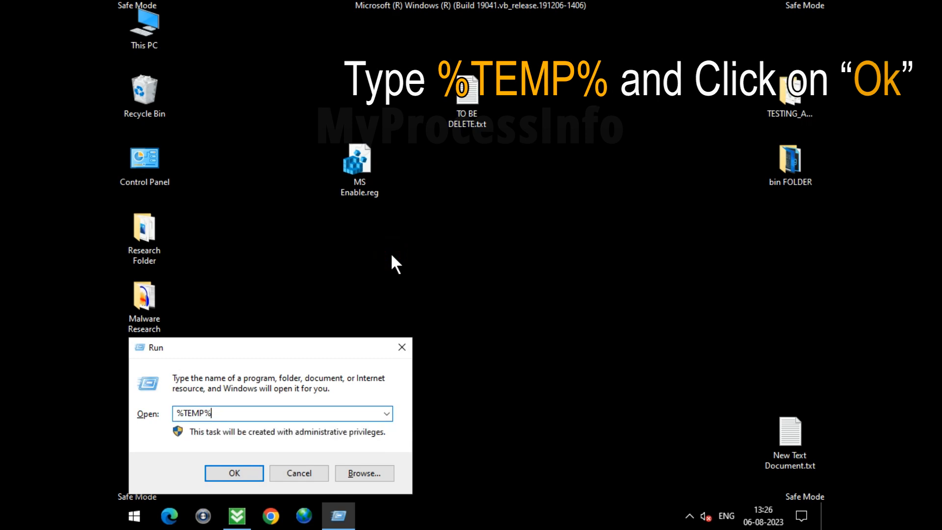
left_click(226, 476)
double_click(558, 104)
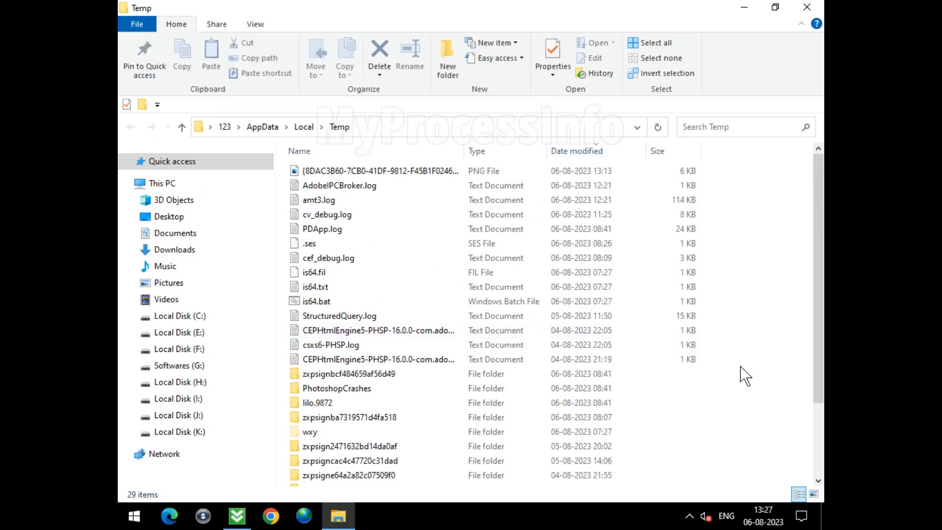
Delete all files and folders in the Temp folder and close its window.
key("ctrl+a")
right_click(408, 255)
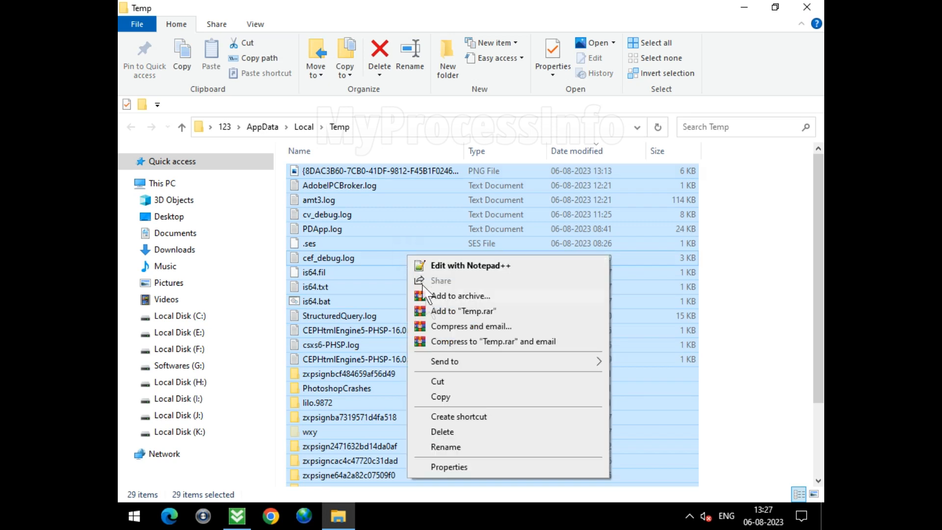
left_click(475, 432)
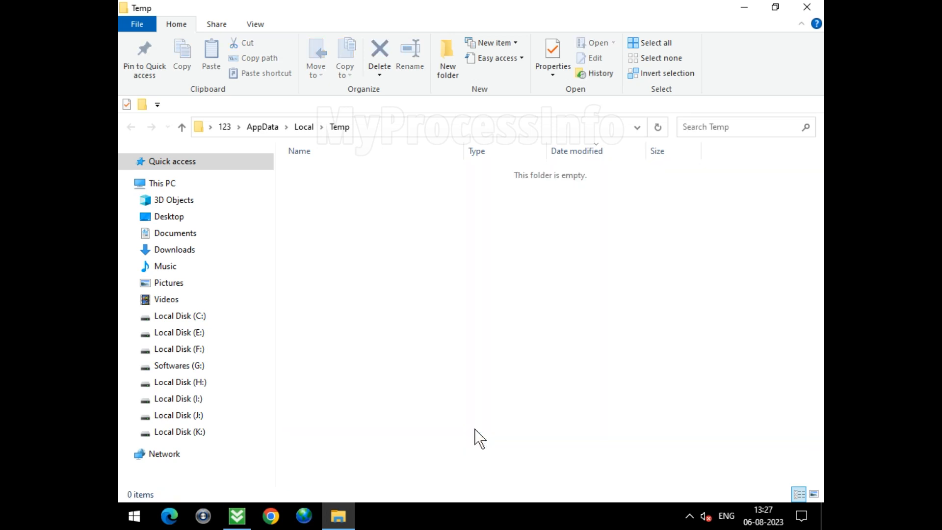
left_click(810, 8)
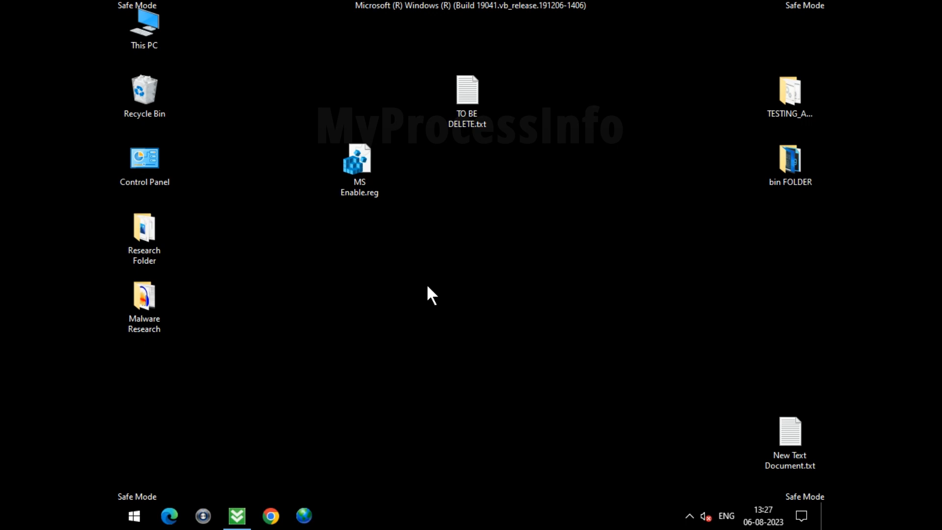
Open System Configuration by running MSCONFIG.
key("super+r")
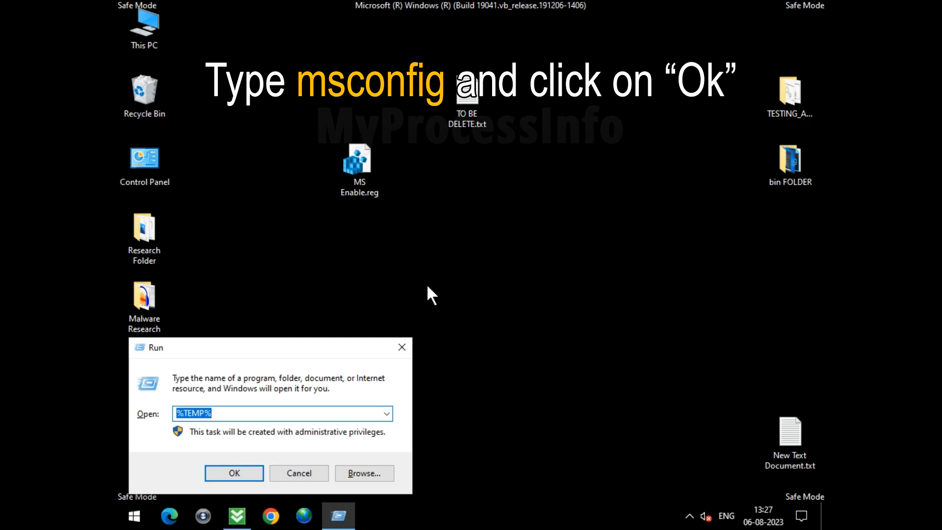
type("MSCONFI")
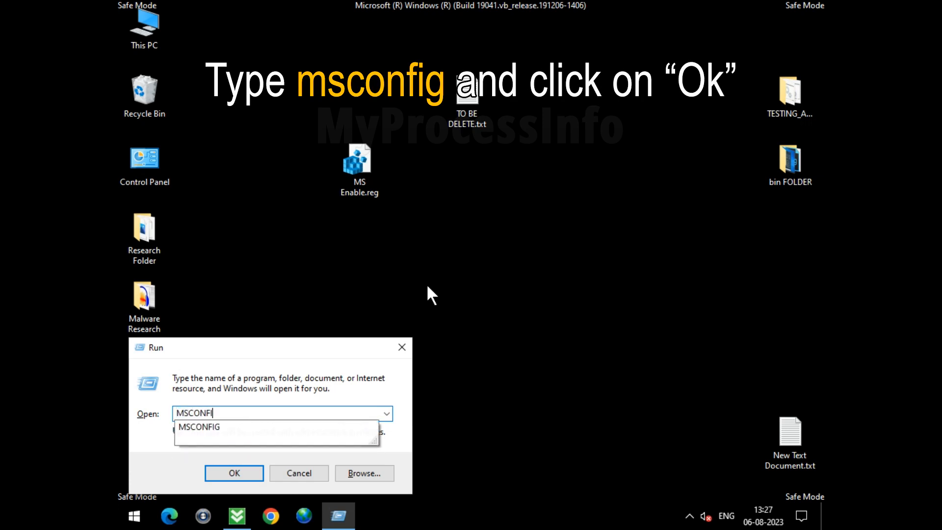
type("G")
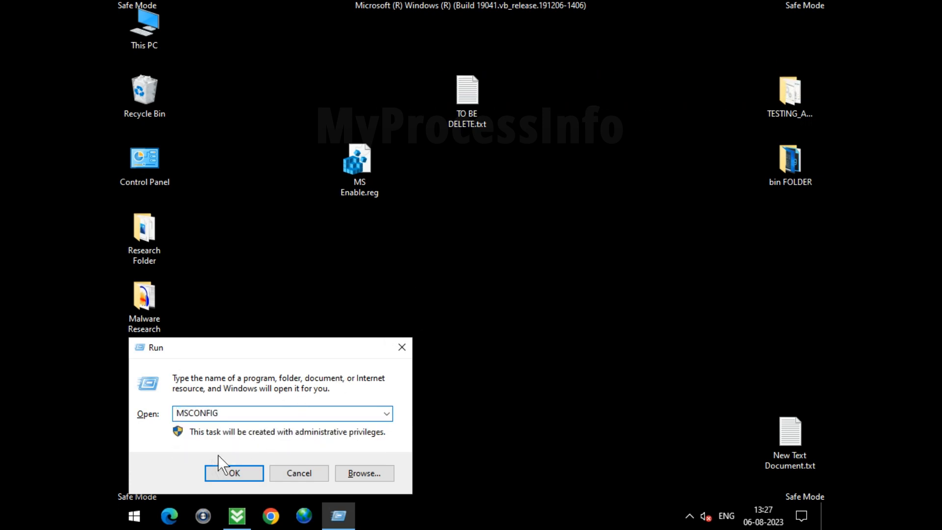
left_click(207, 471)
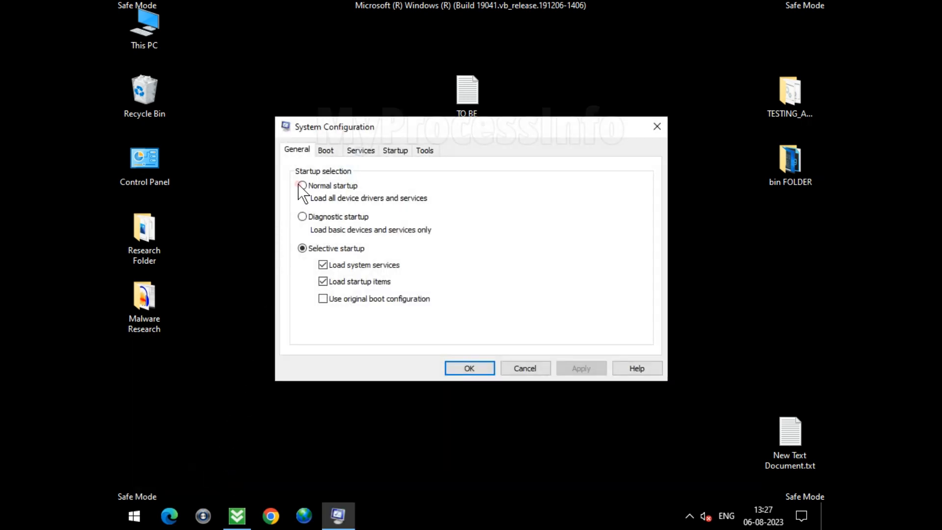
Set the startup selection to Normal startup, apply it and restart the computer.
left_click(300, 186)
left_click(581, 367)
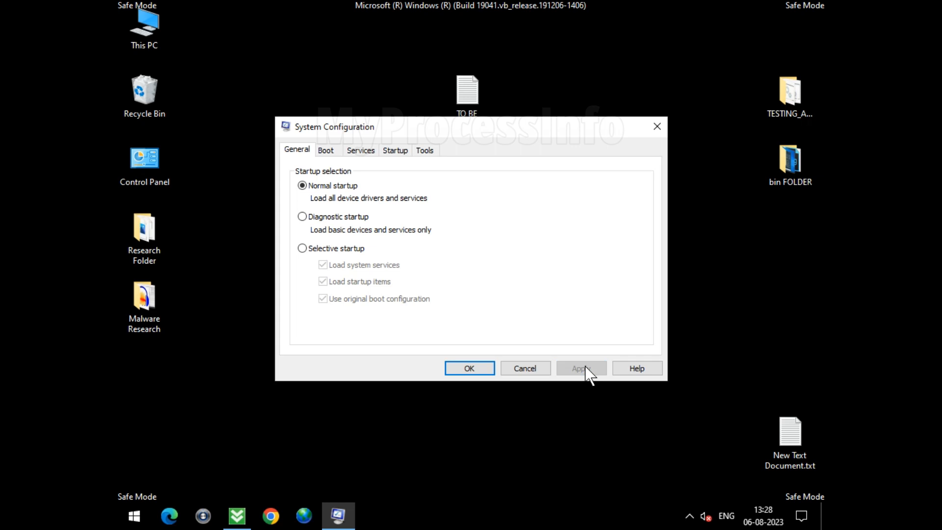
left_click(472, 369)
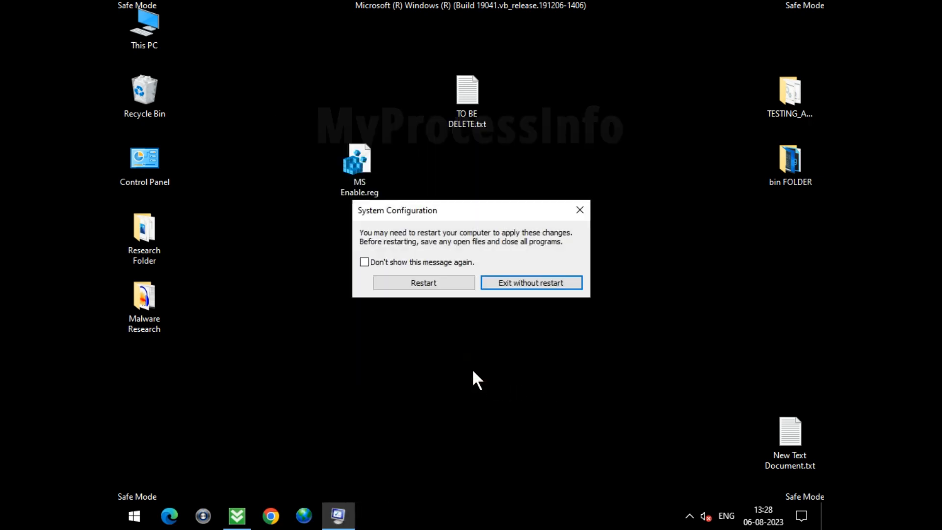
left_click(436, 288)
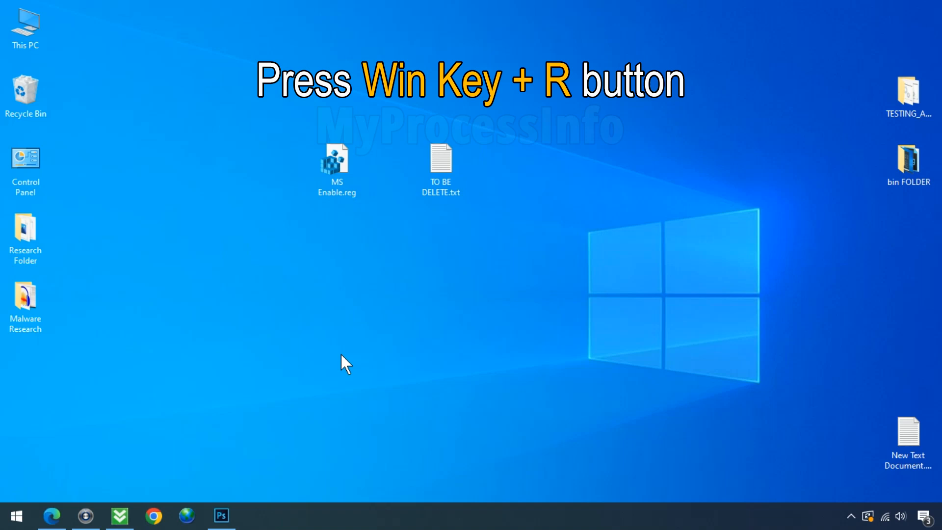
Open Task Scheduler by running TASKSCHD.MSC.
key("super+r")
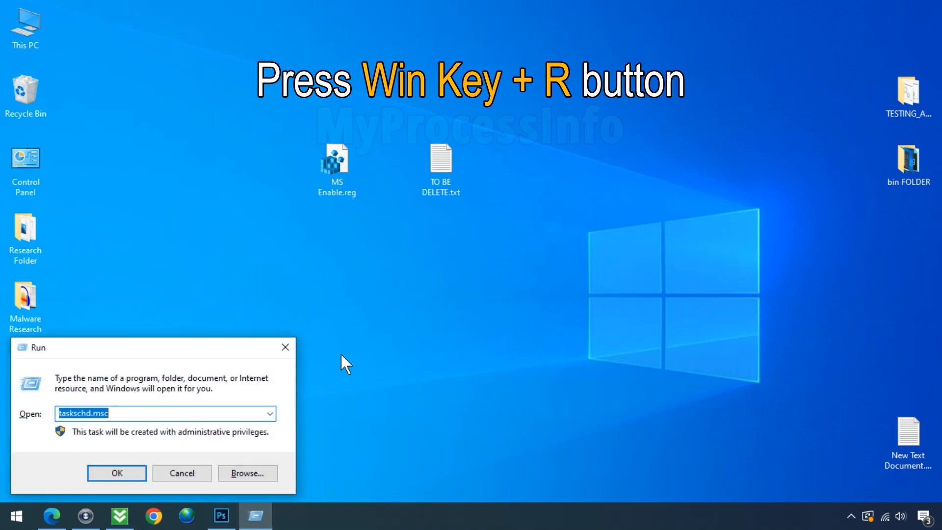
type("TASKSCHD.MSC")
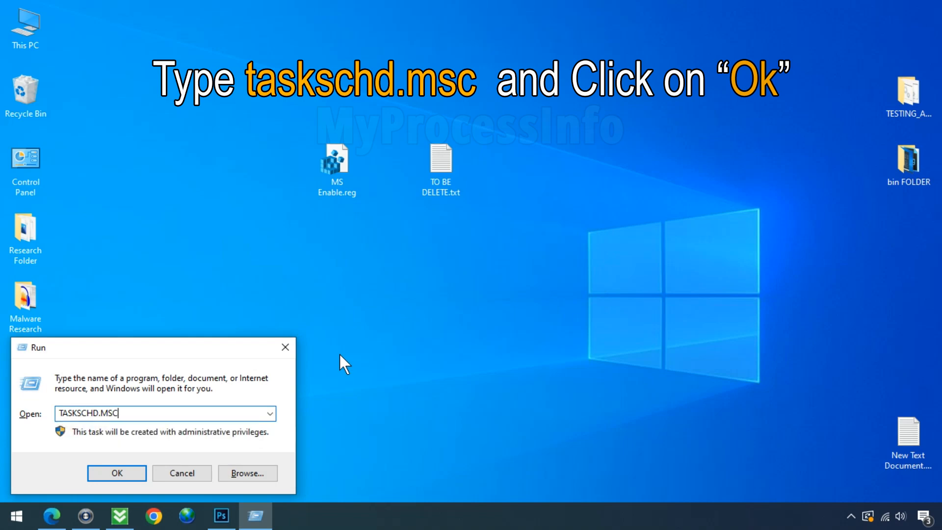
left_click(132, 470)
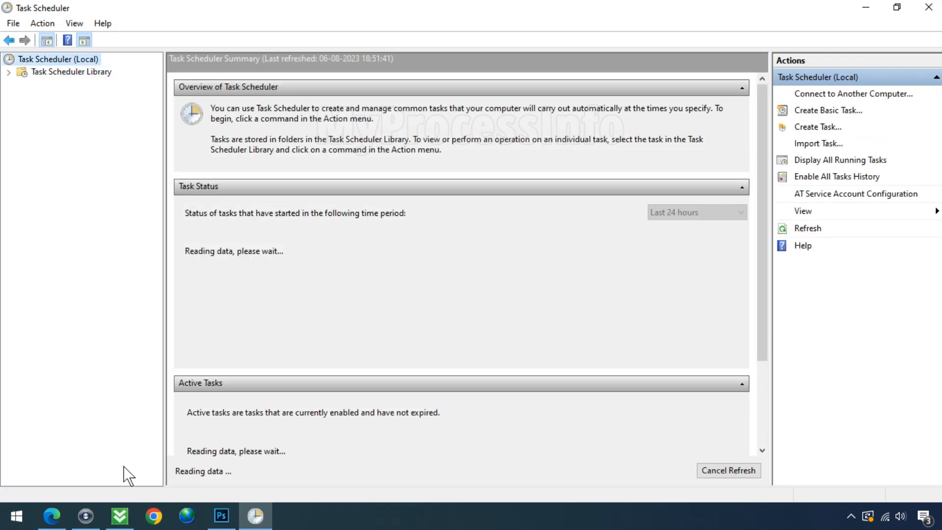
Show the Task Scheduler Library tasks sorted by Last Run Time, most recent first.
left_click(74, 74)
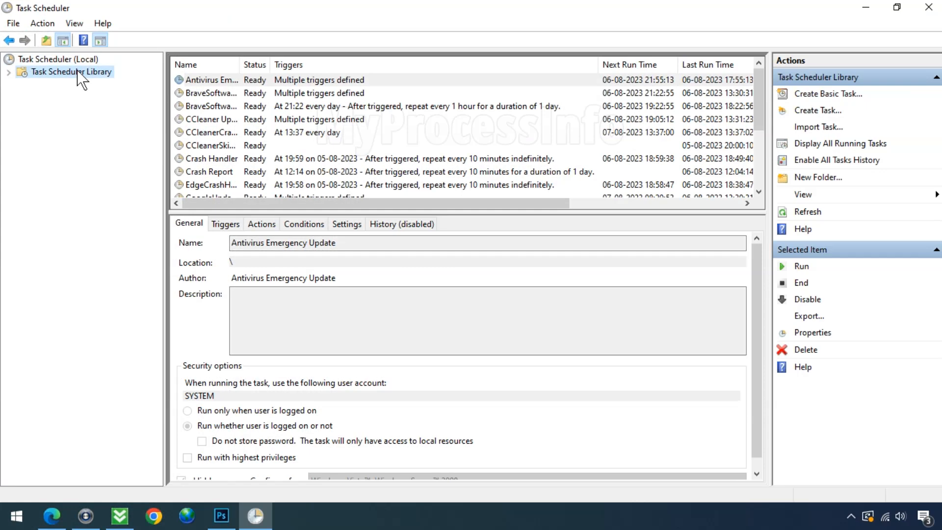
left_click(732, 66)
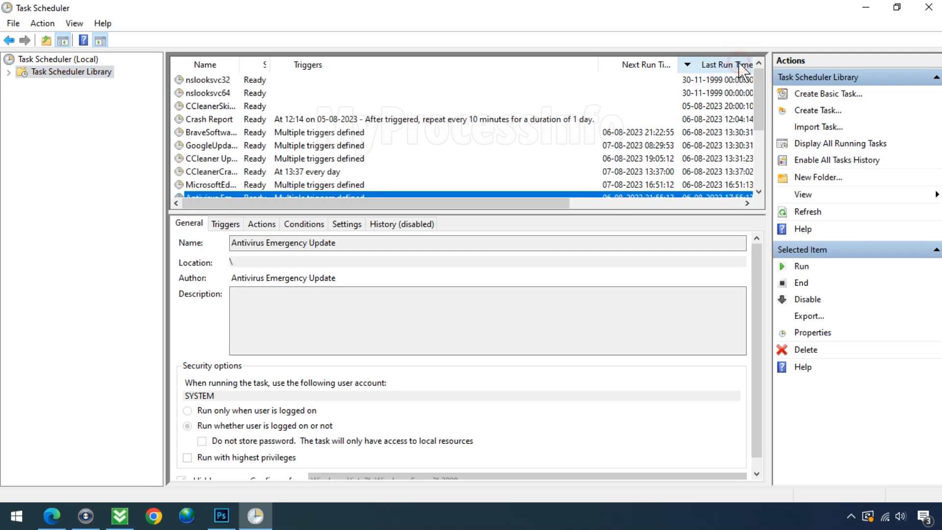
left_click(697, 68)
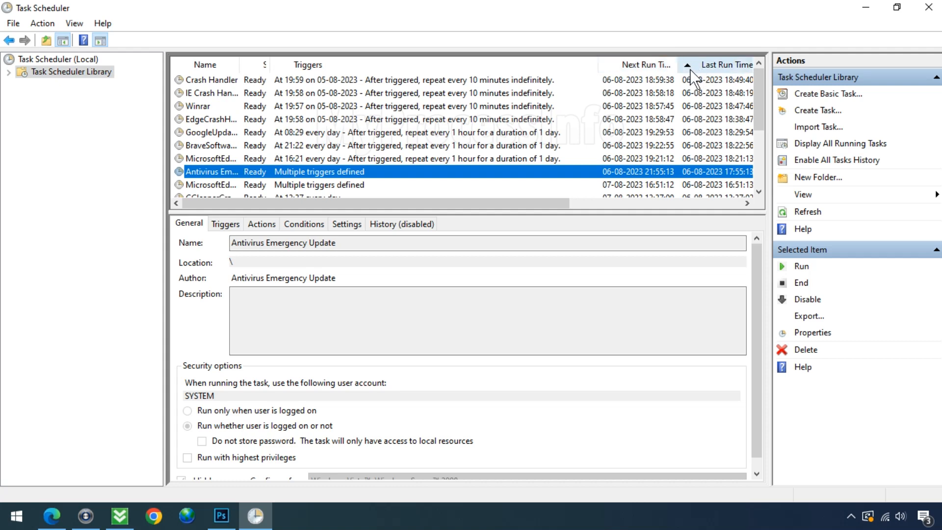
Check which program the Crash Handler task starts, disable the task and delete it.
left_click(219, 81)
left_click(263, 223)
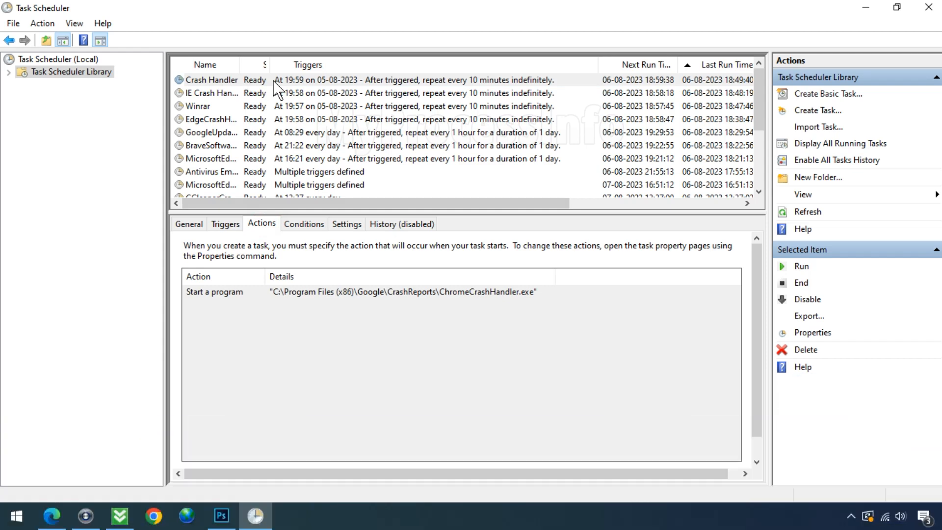
right_click(272, 82)
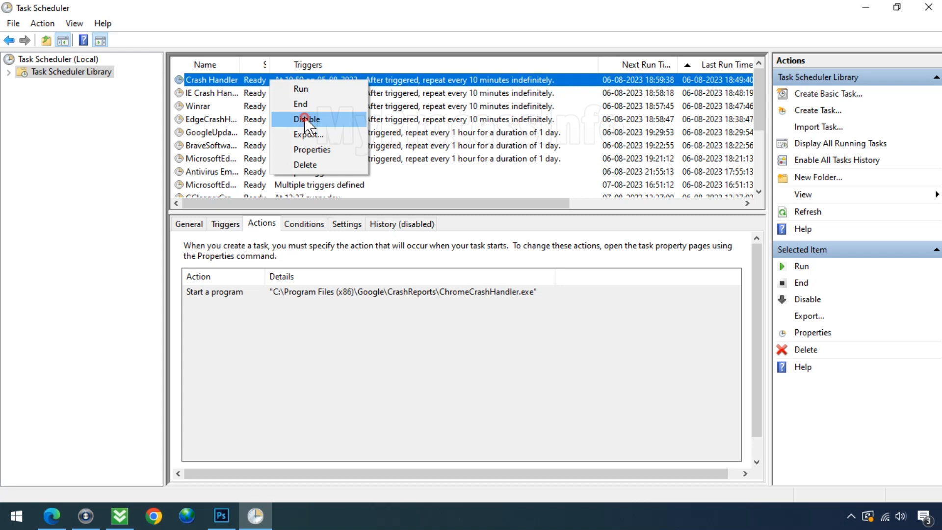
left_click(304, 119)
right_click(289, 79)
left_click(302, 133)
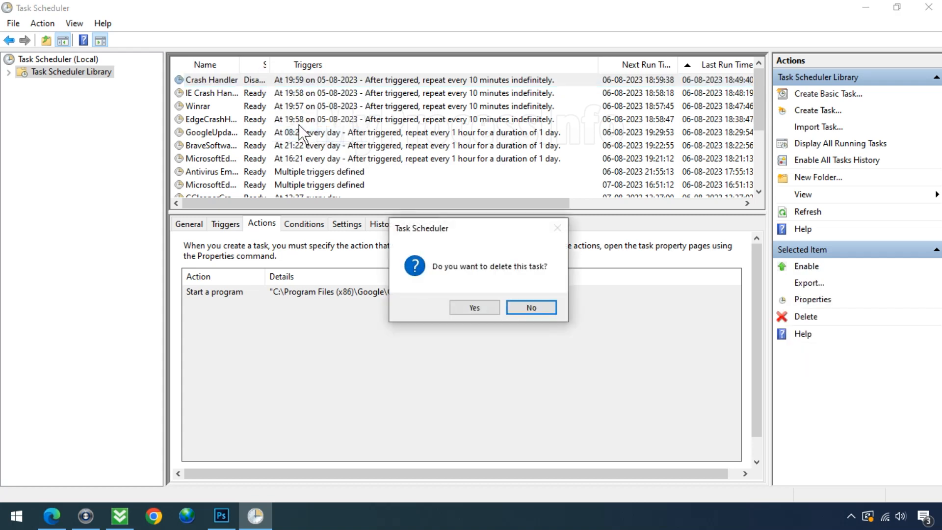
left_click(475, 306)
Disable the IE crash handler task in the Task Scheduler Library and delete it.
left_click(267, 78)
right_click(268, 78)
left_click(308, 117)
right_click(286, 77)
left_click(323, 132)
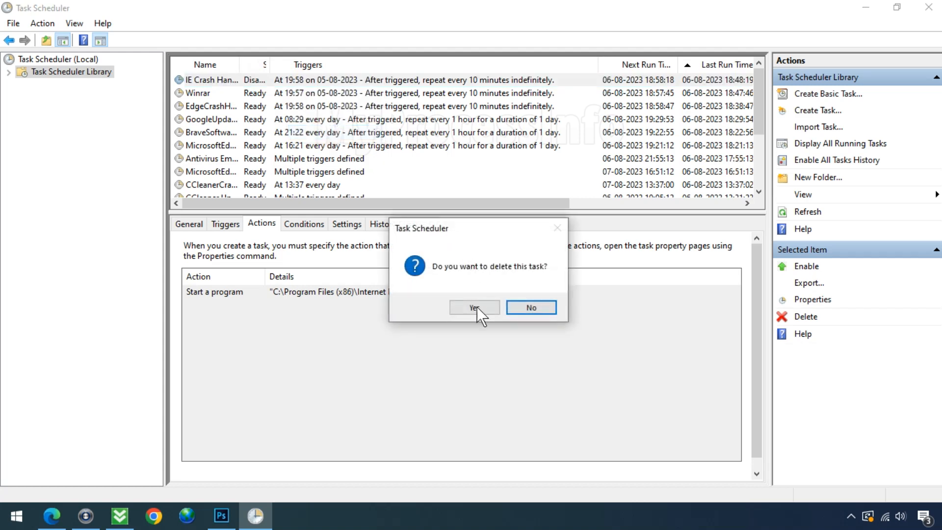
left_click(475, 308)
Disable the Winrar task that starts Rar64.exe and delete it.
left_click(290, 81)
right_click(289, 80)
left_click(323, 121)
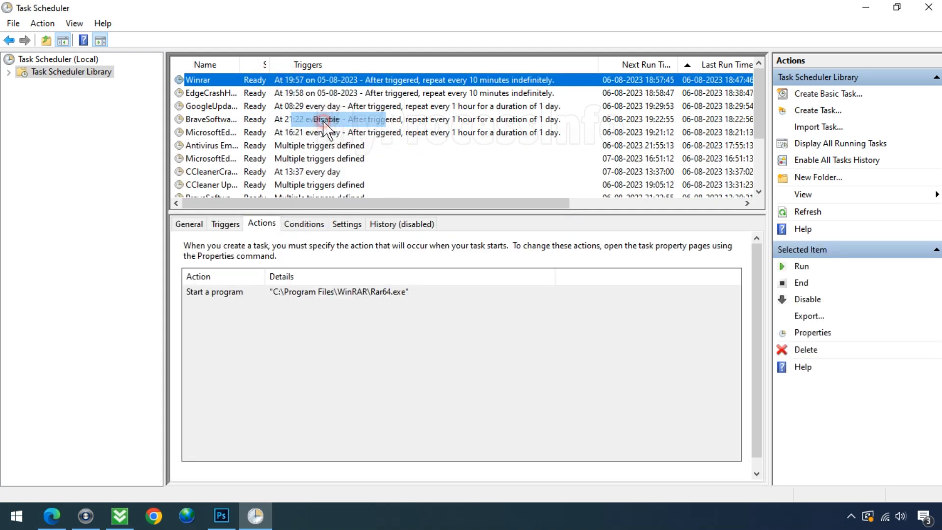
right_click(286, 77)
left_click(321, 130)
left_click(469, 304)
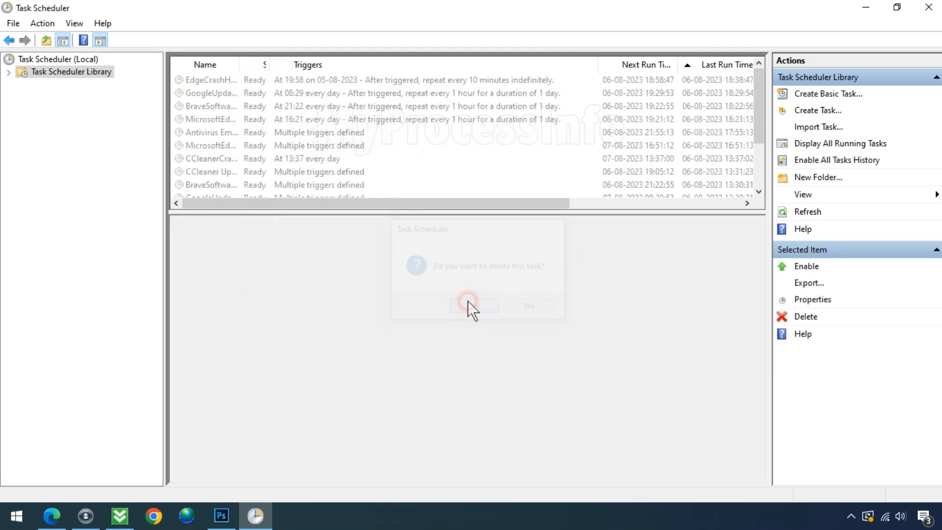
Disable and delete the Edge crash handler task that starts mshandler.exe, and widen the Status column of the task list.
left_click(258, 78)
right_click(257, 79)
left_click(291, 118)
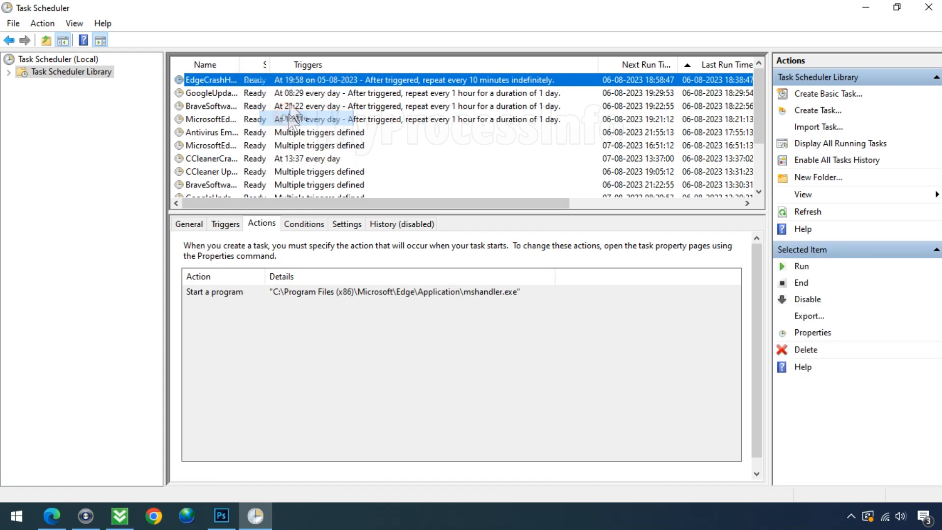
right_click(286, 80)
left_click(310, 126)
left_click(475, 307)
left_click_drag(270, 64, 284, 64)
left_click(276, 81)
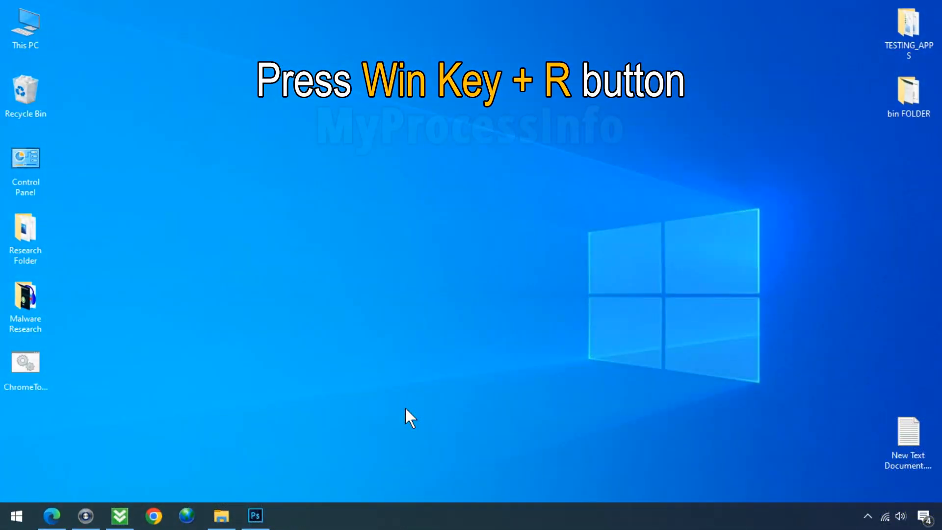
Launch the Malicious Software Removal Tool by running MRT and start a quick scan.
key("super+r")
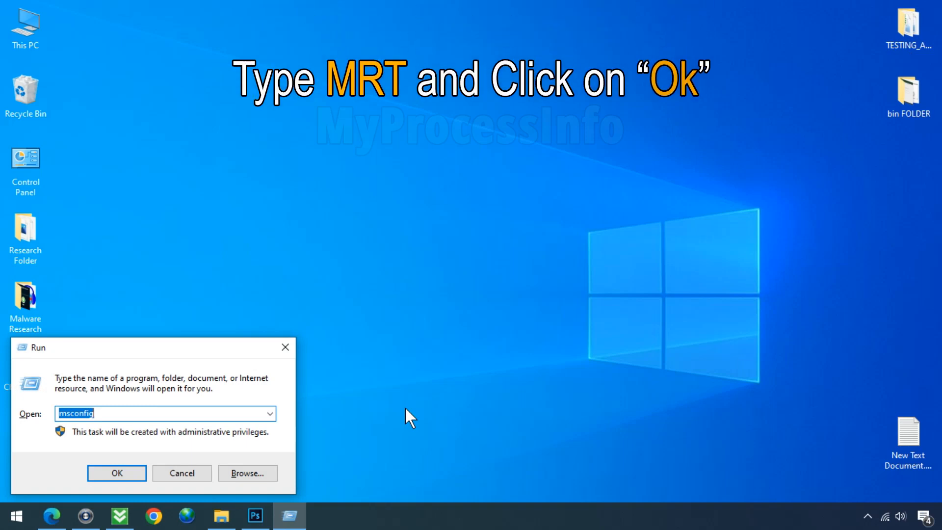
key("BackSpace")
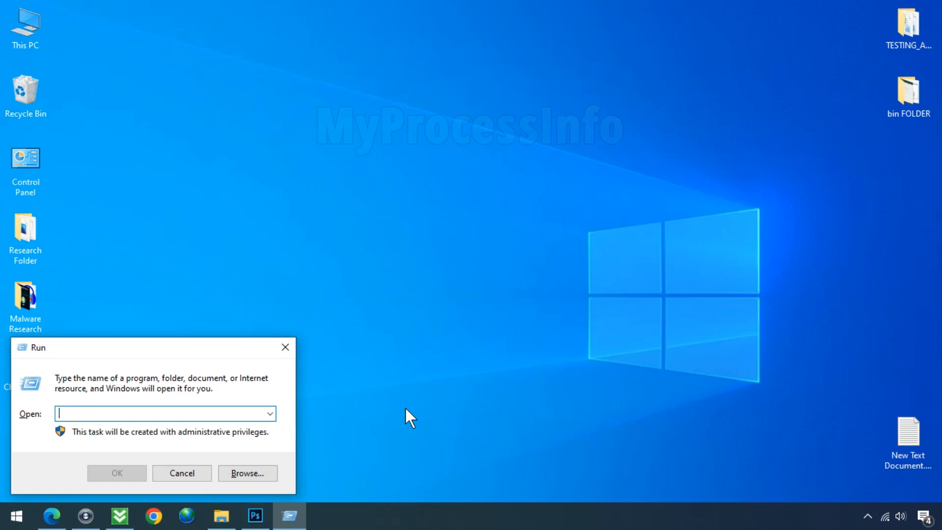
type("MRT")
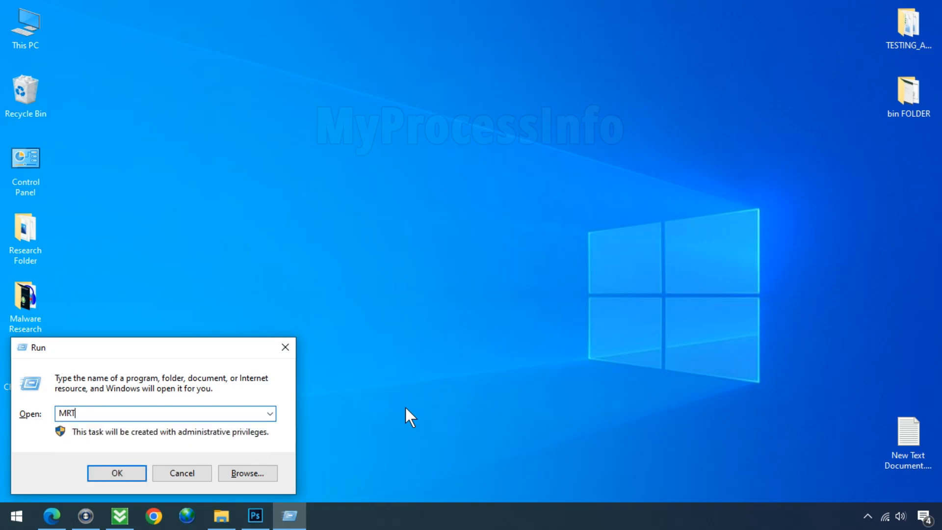
left_click(132, 477)
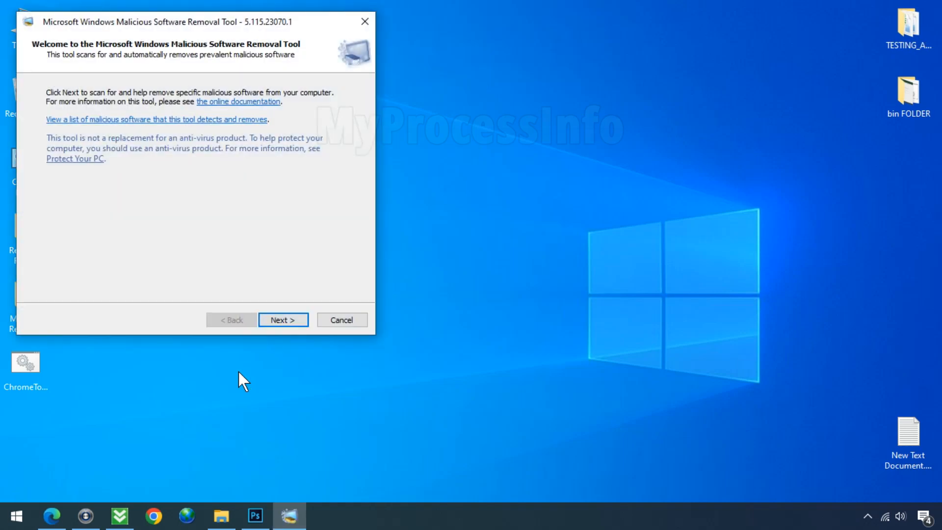
left_click(274, 319)
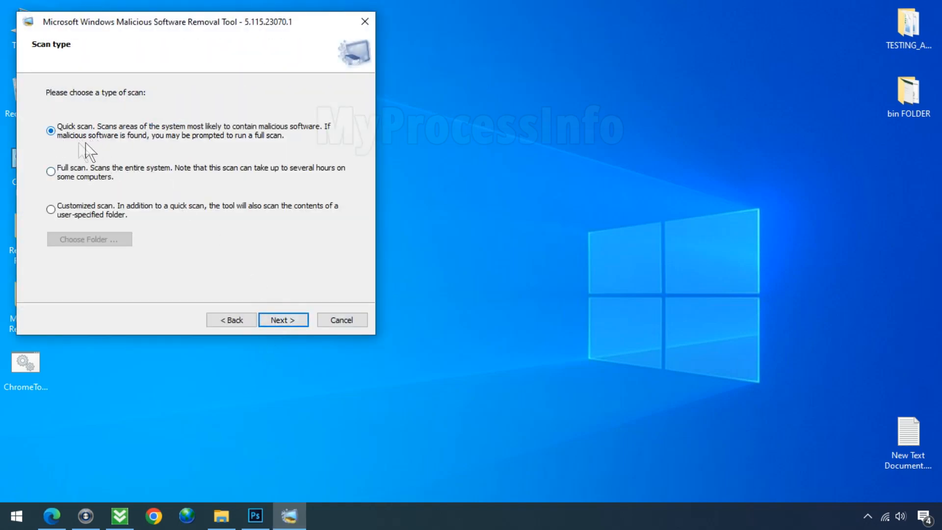
left_click(287, 319)
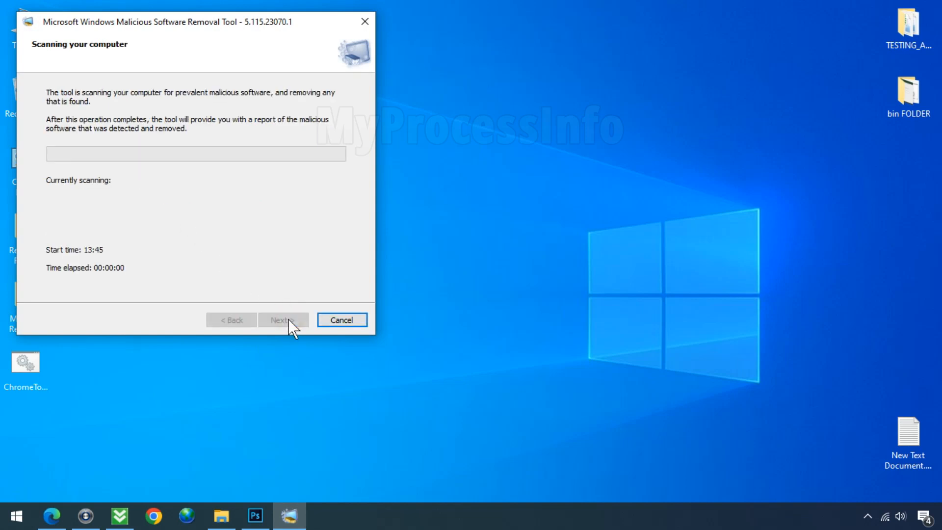